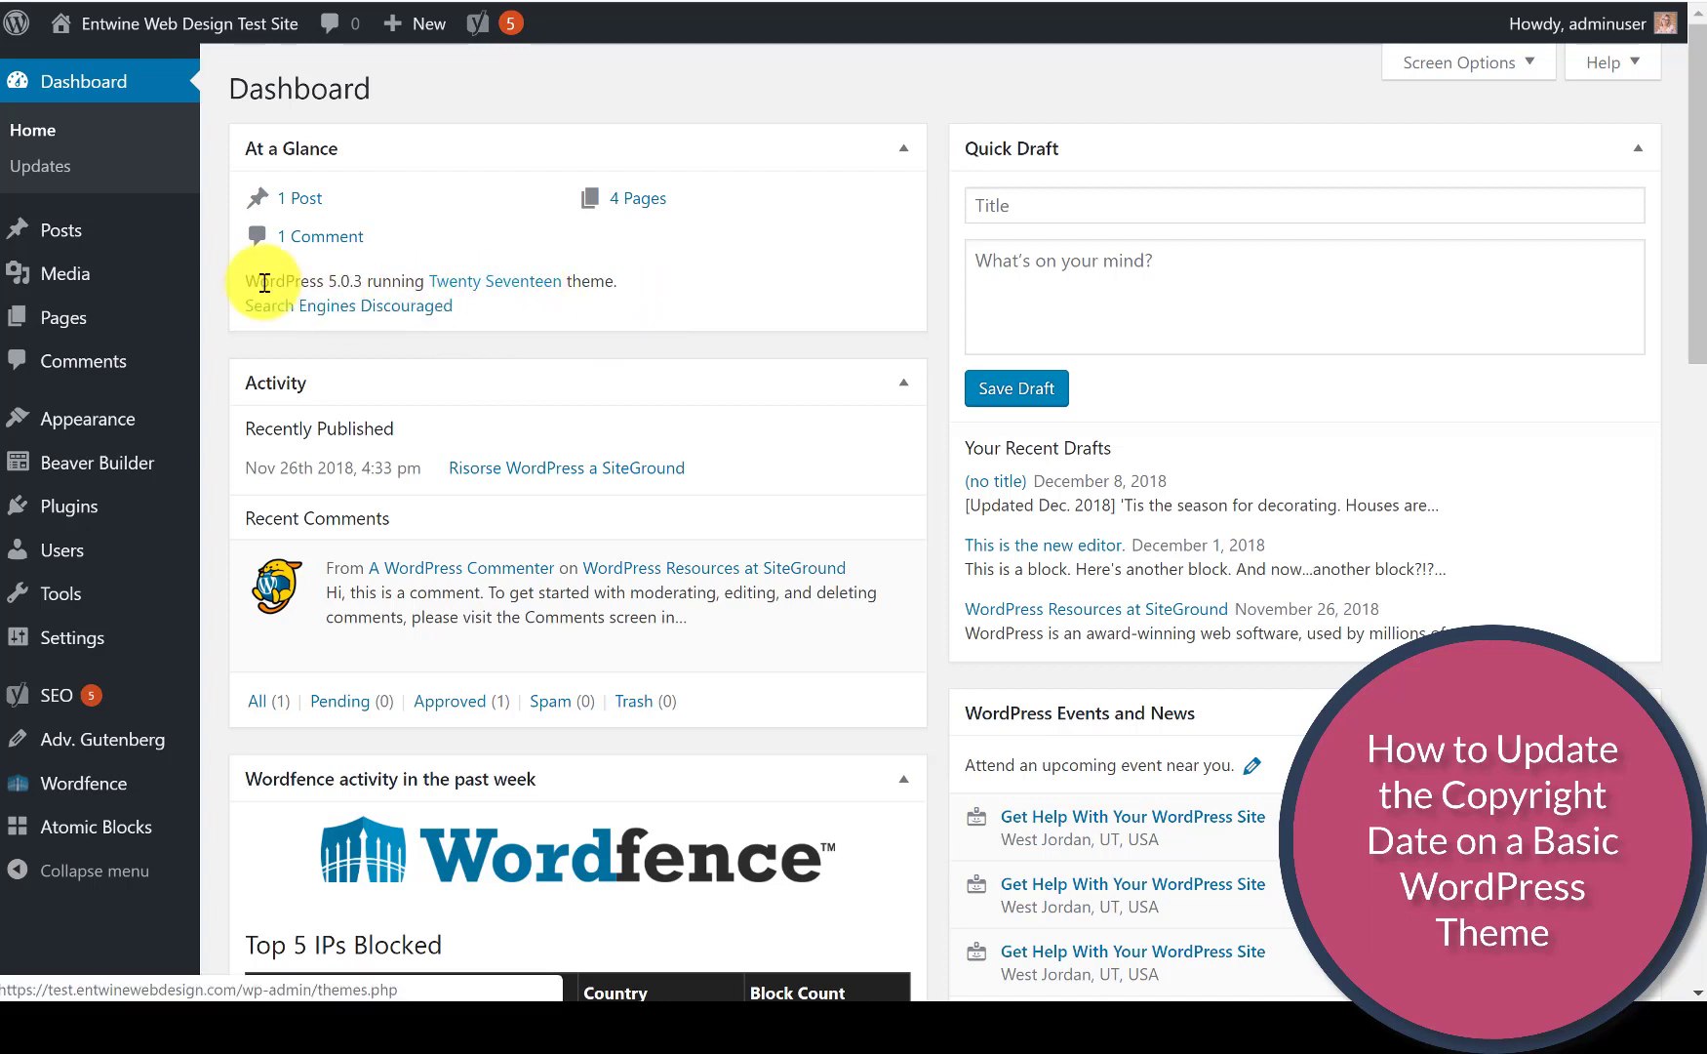
- Open the Twenty Seventeen theme's customizer and go to the Footer 2 widget area
{"action": "mouse_move", "coordinate": [104, 414]}
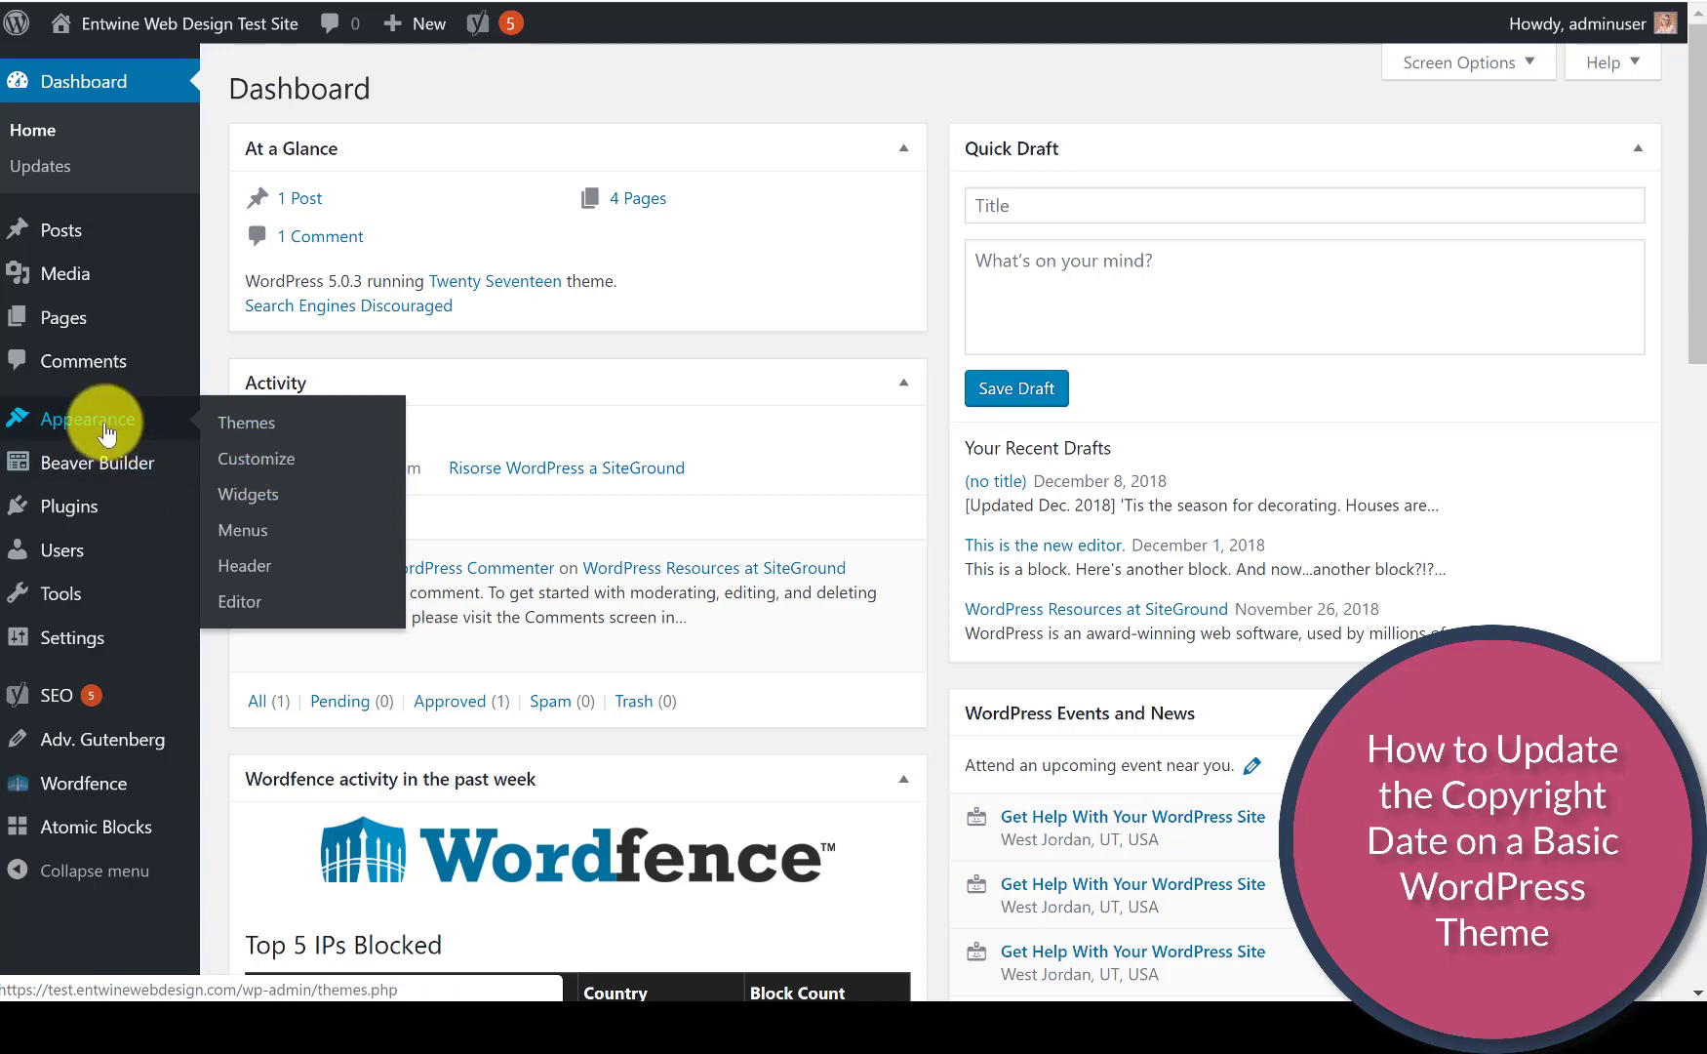
{"action": "left_click", "coordinate": [254, 476]}
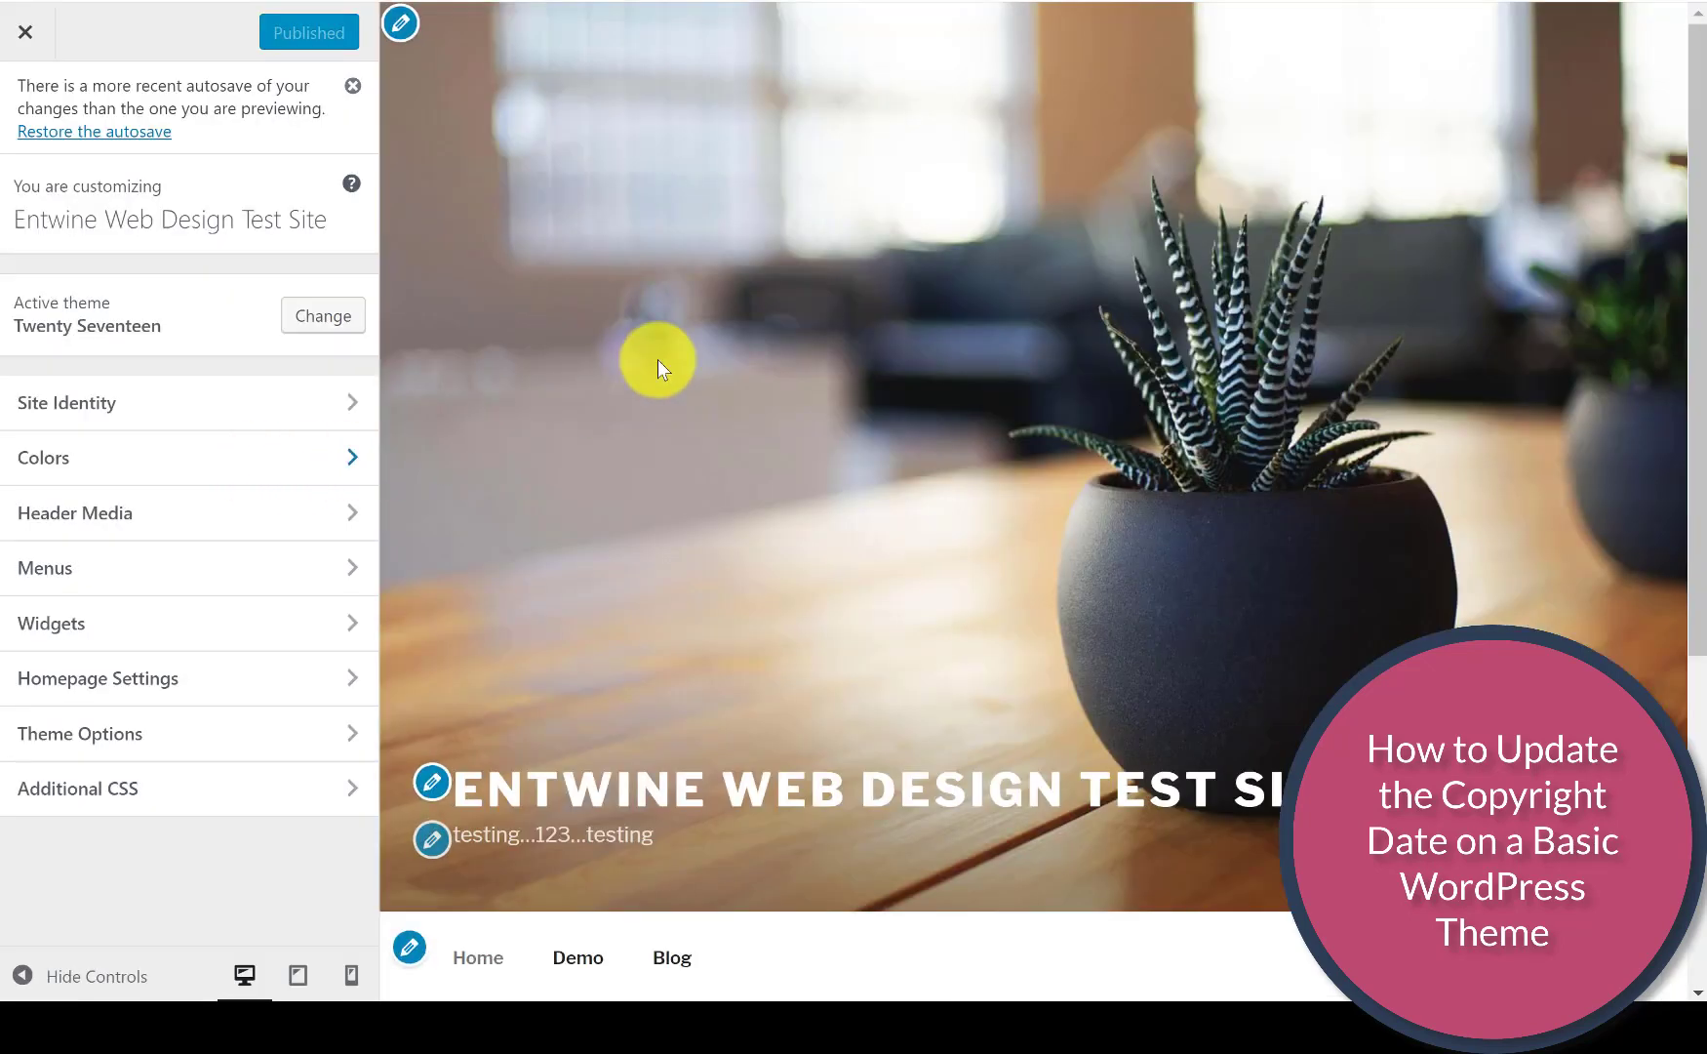
{"action": "scroll", "coordinate": [900, 522], "scroll_direction": "down", "scroll_amount": 5}
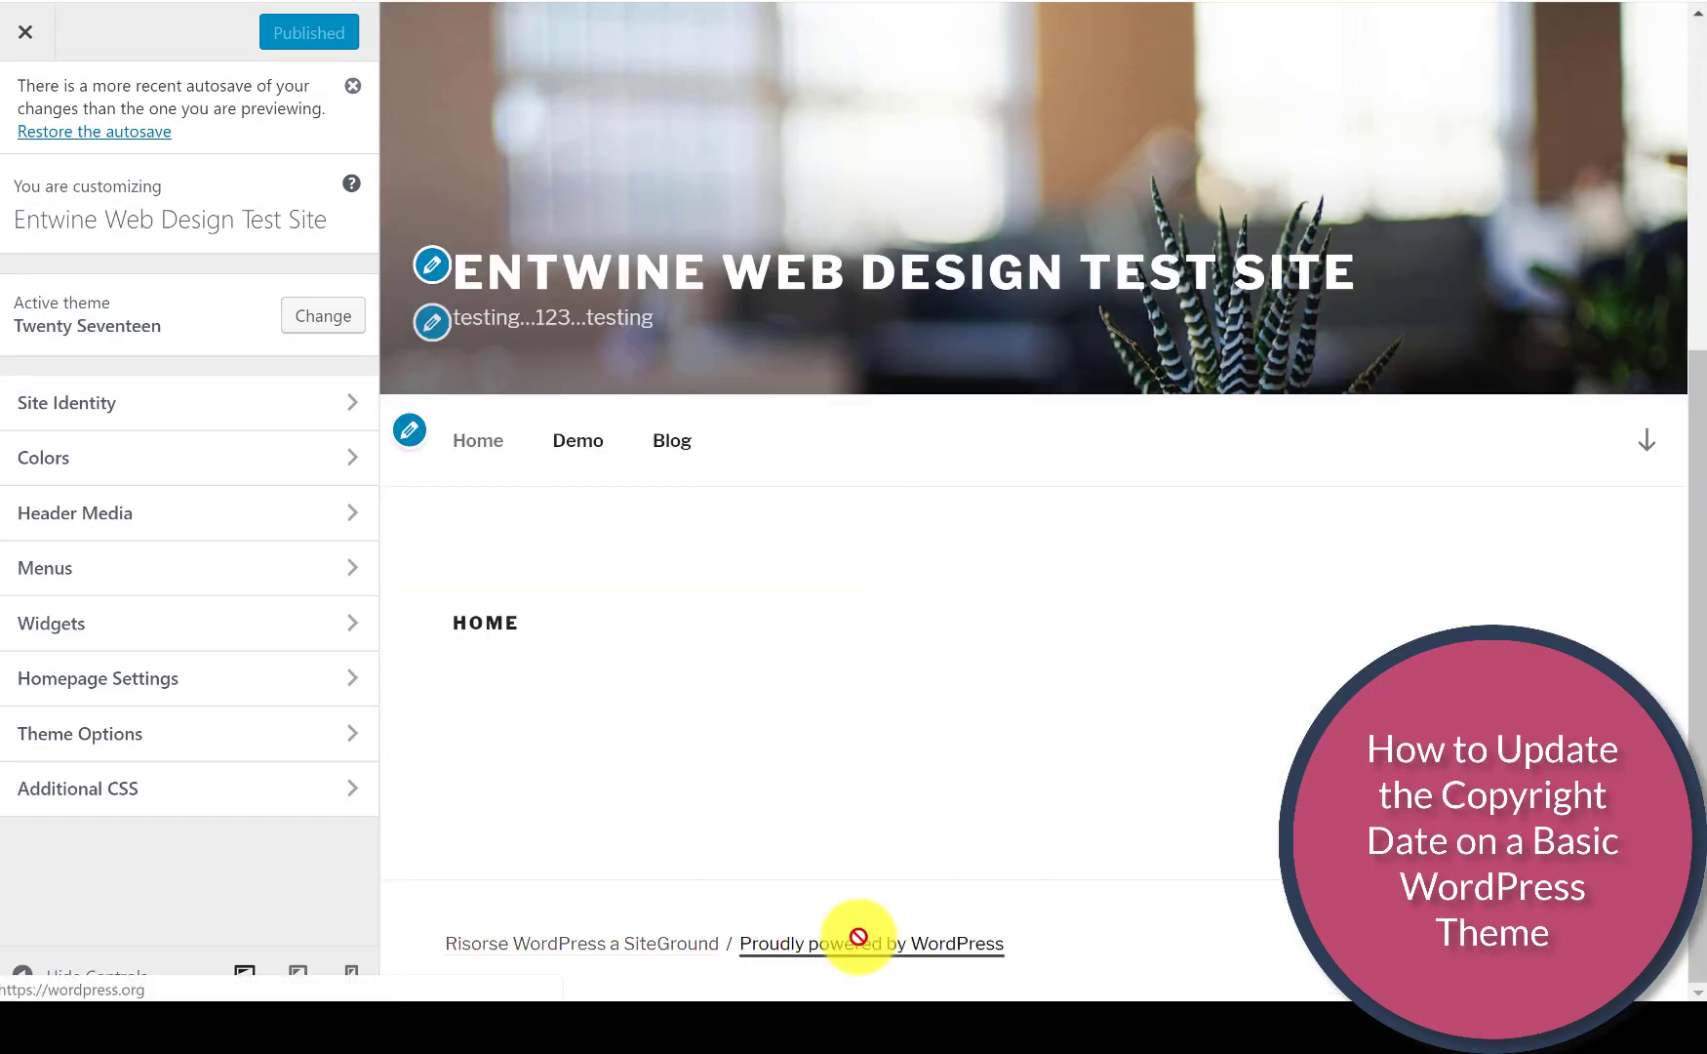
{"action": "left_click", "coordinate": [147, 624]}
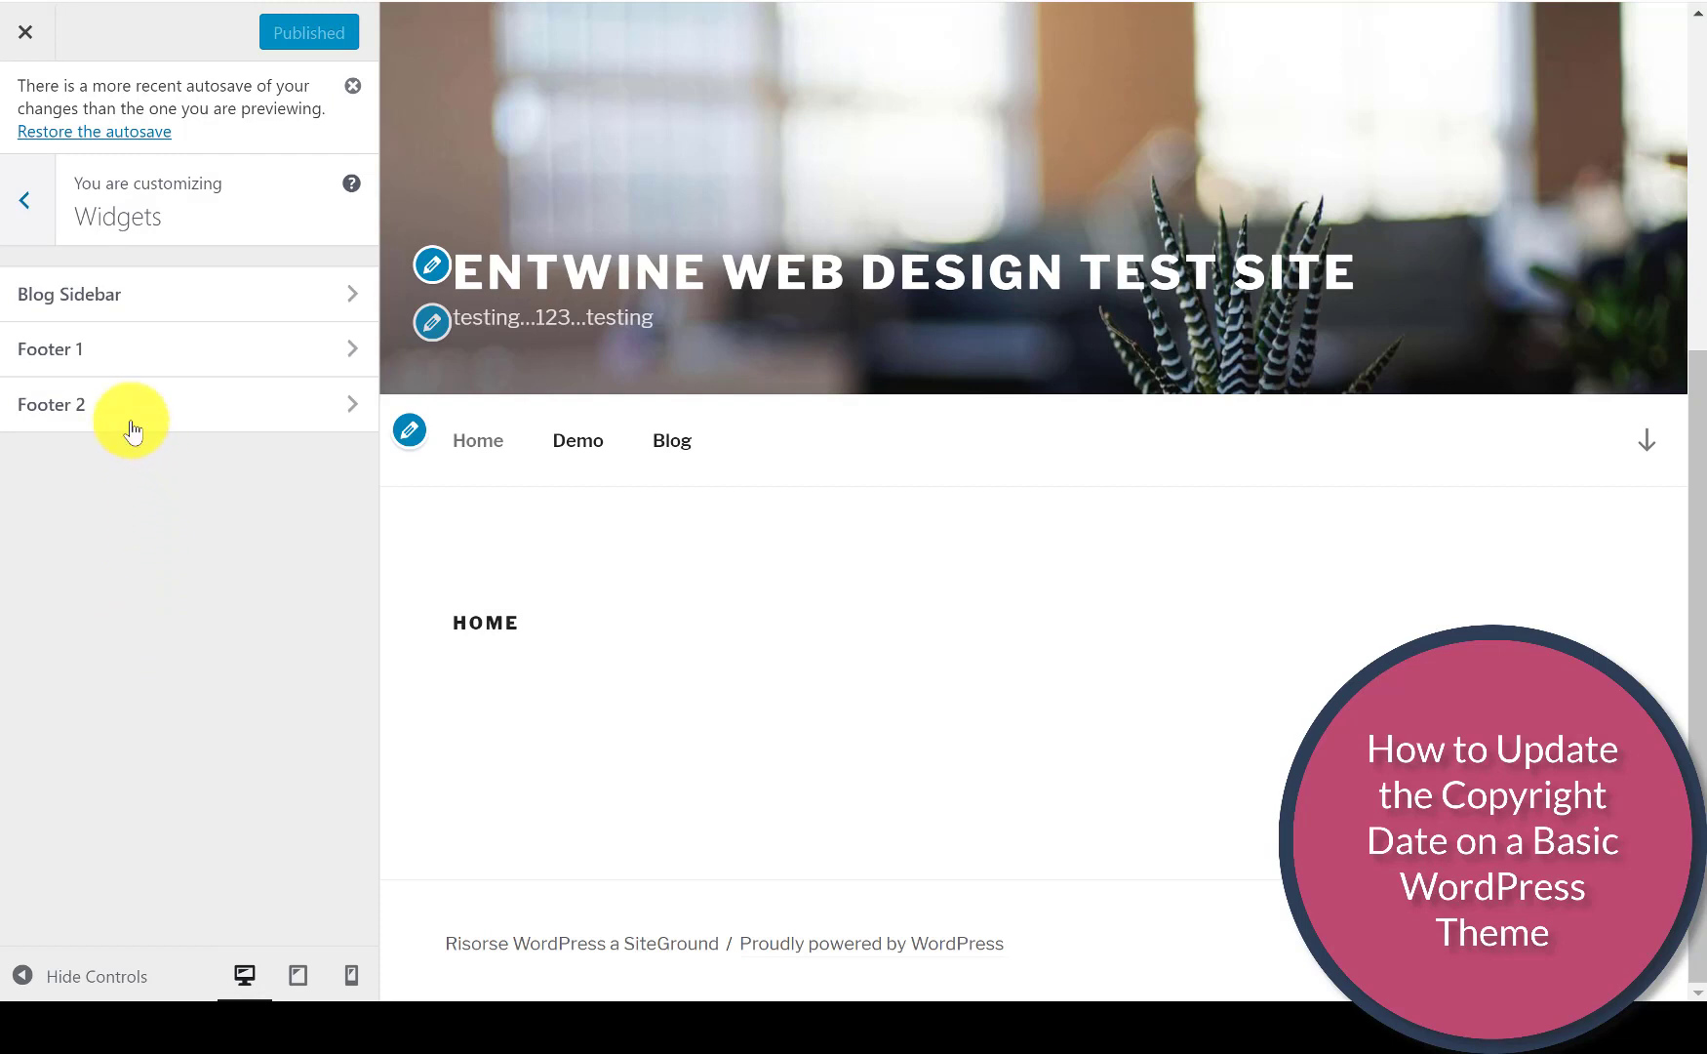
{"action": "left_click", "coordinate": [130, 421]}
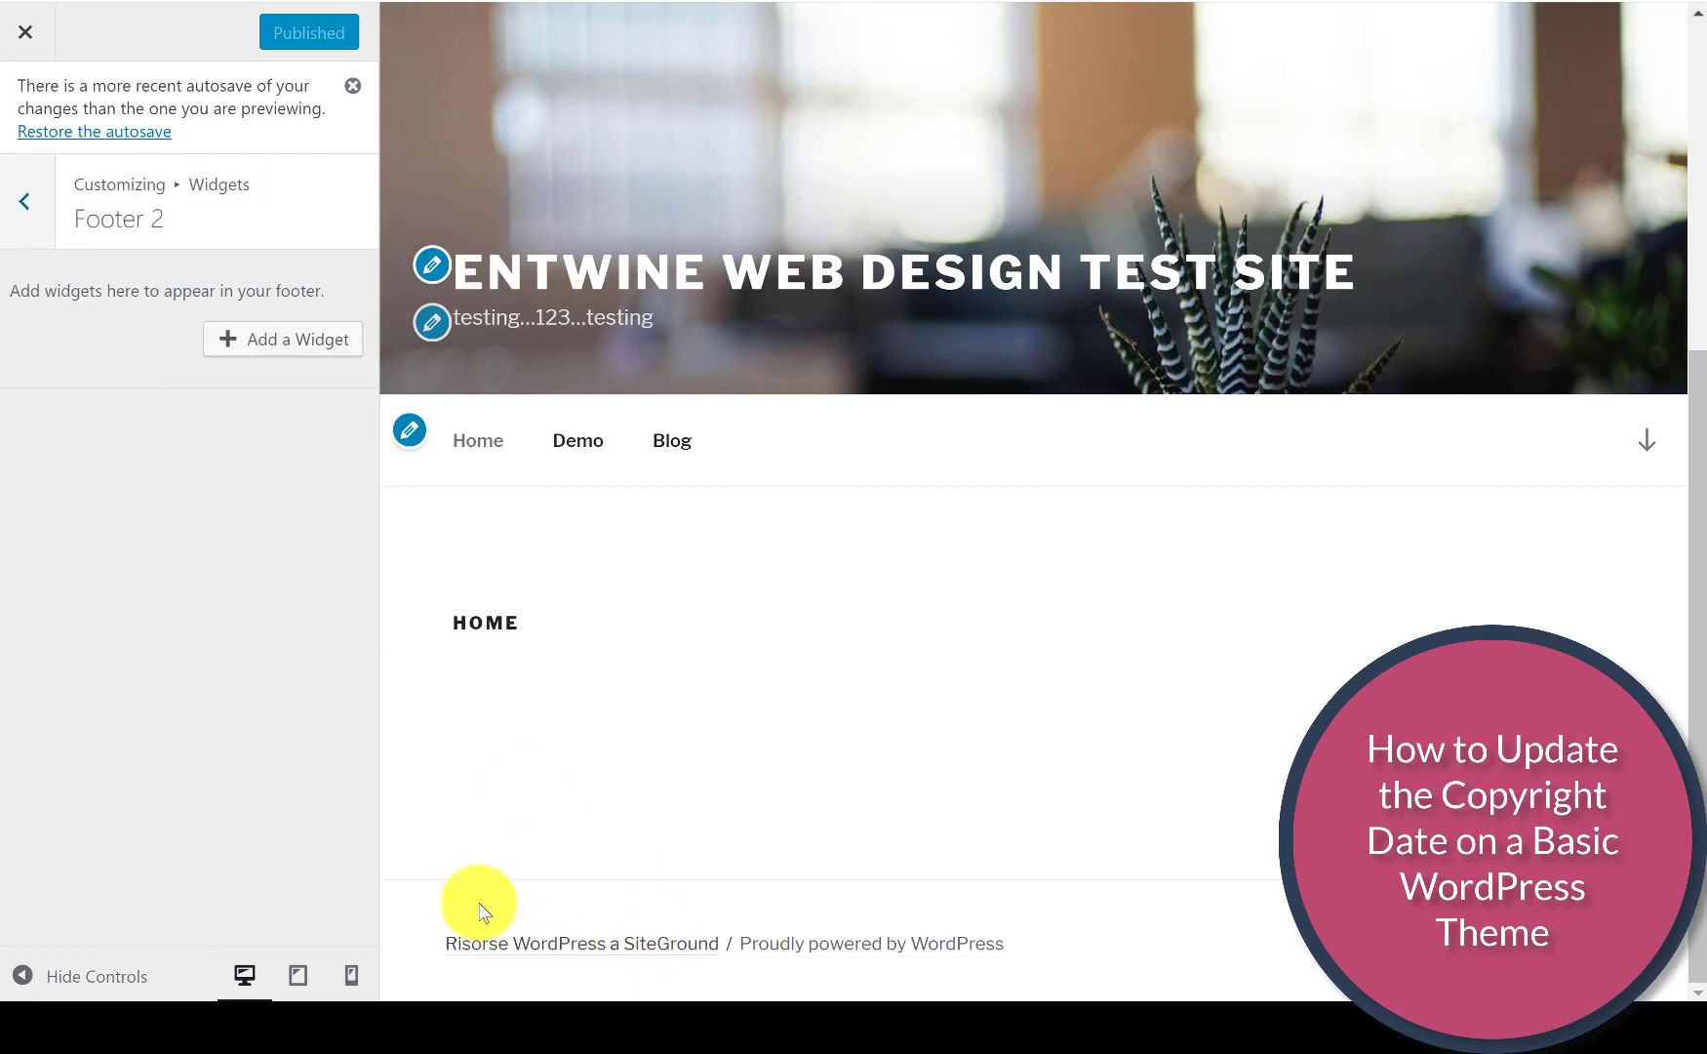
- Add a Text widget to the Footer 2 area and place the cursor in its content
{"action": "left_click", "coordinate": [266, 341]}
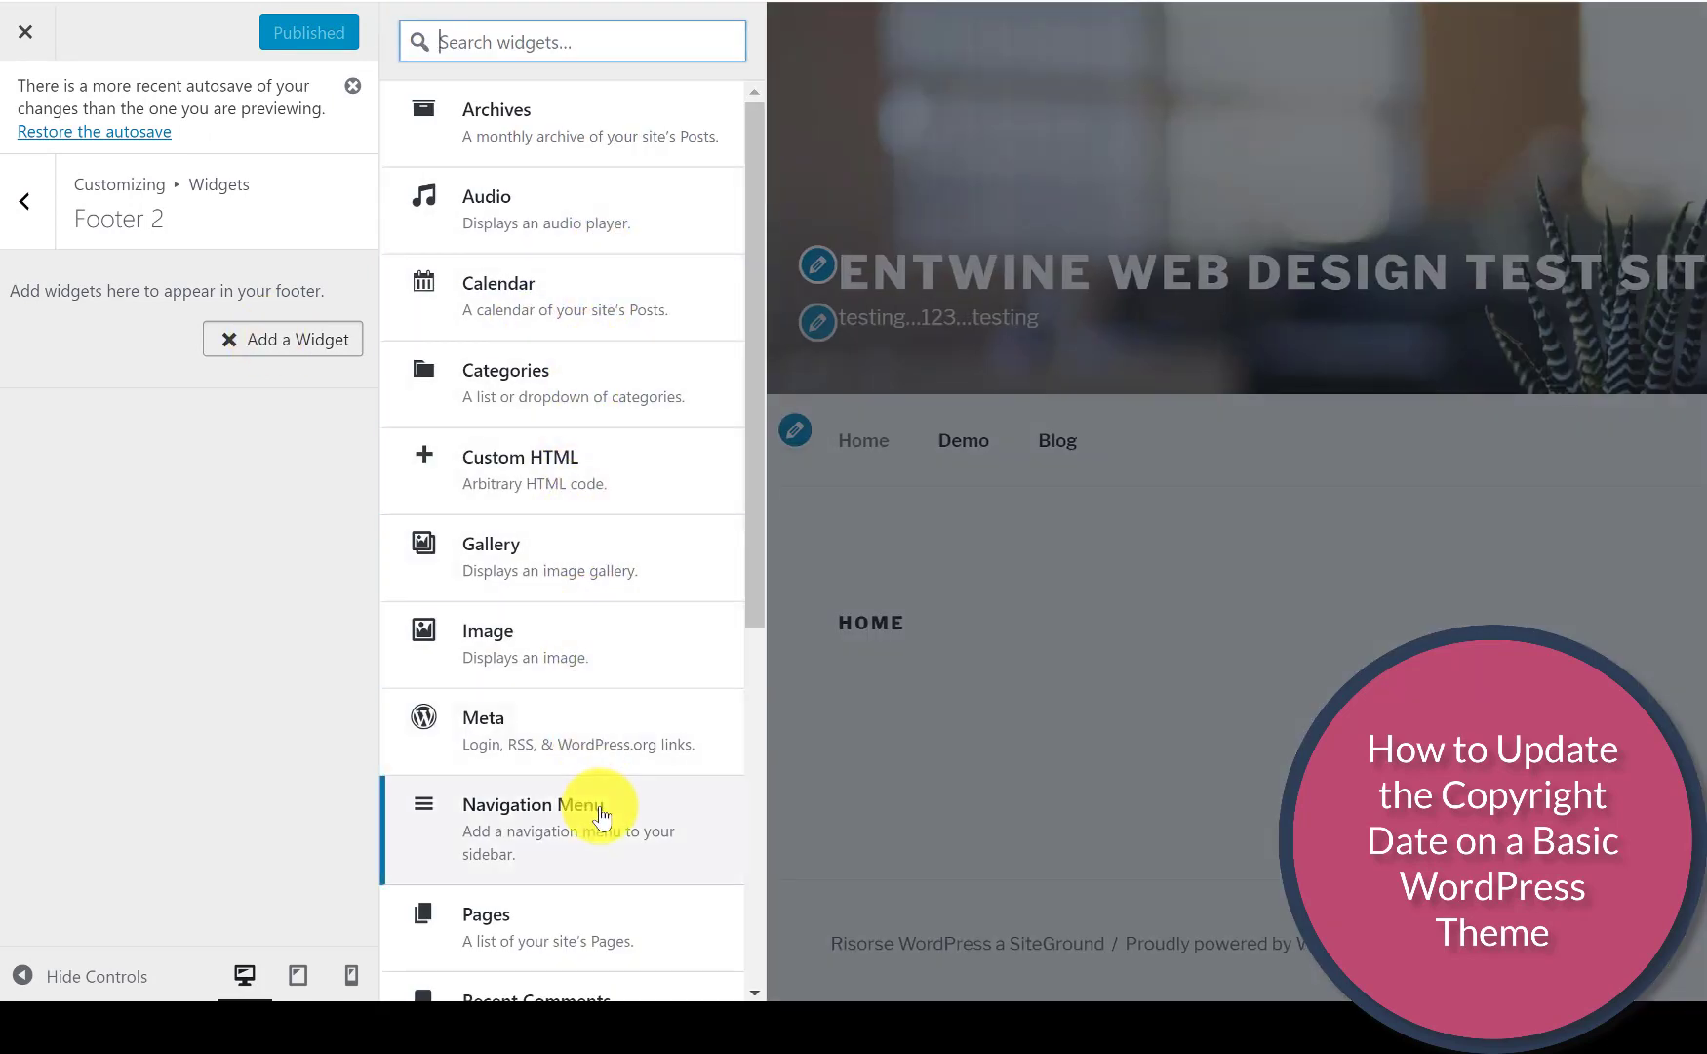
{"action": "scroll", "coordinate": [595, 815], "scroll_direction": "down", "scroll_amount": 3}
{"action": "scroll", "coordinate": [602, 814], "scroll_direction": "down", "scroll_amount": 3}
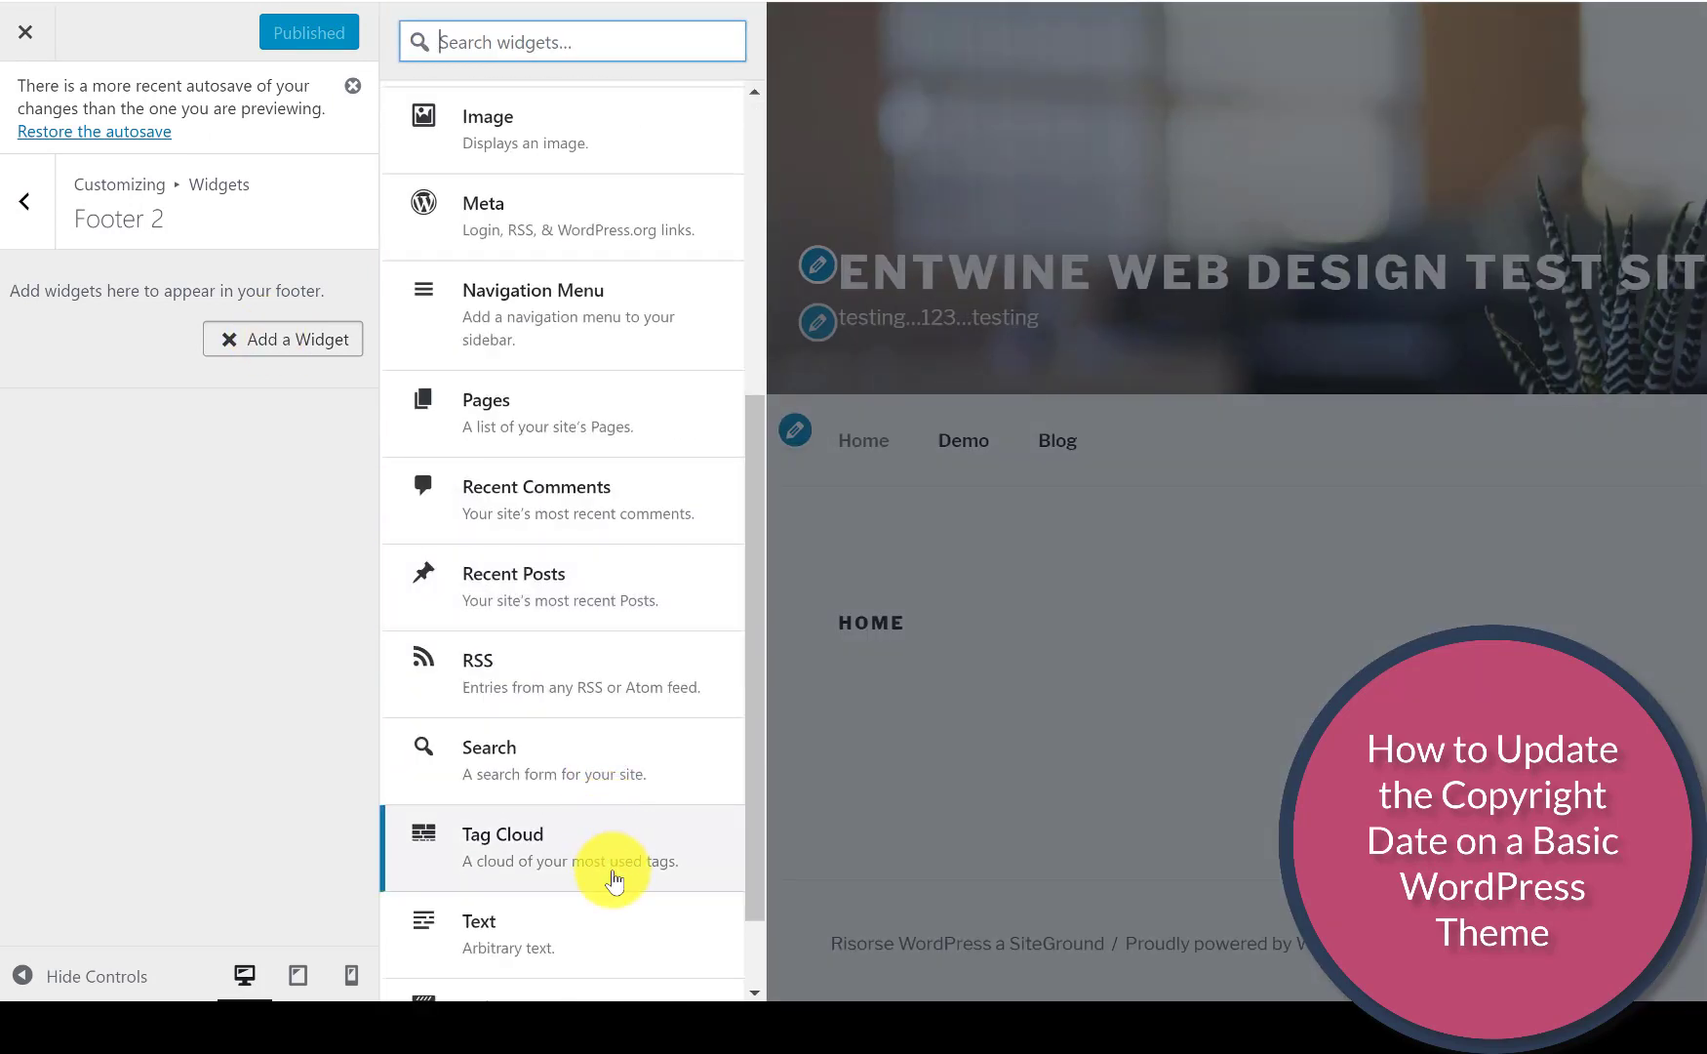
{"action": "scroll", "coordinate": [546, 829], "scroll_direction": "down", "scroll_amount": 2}
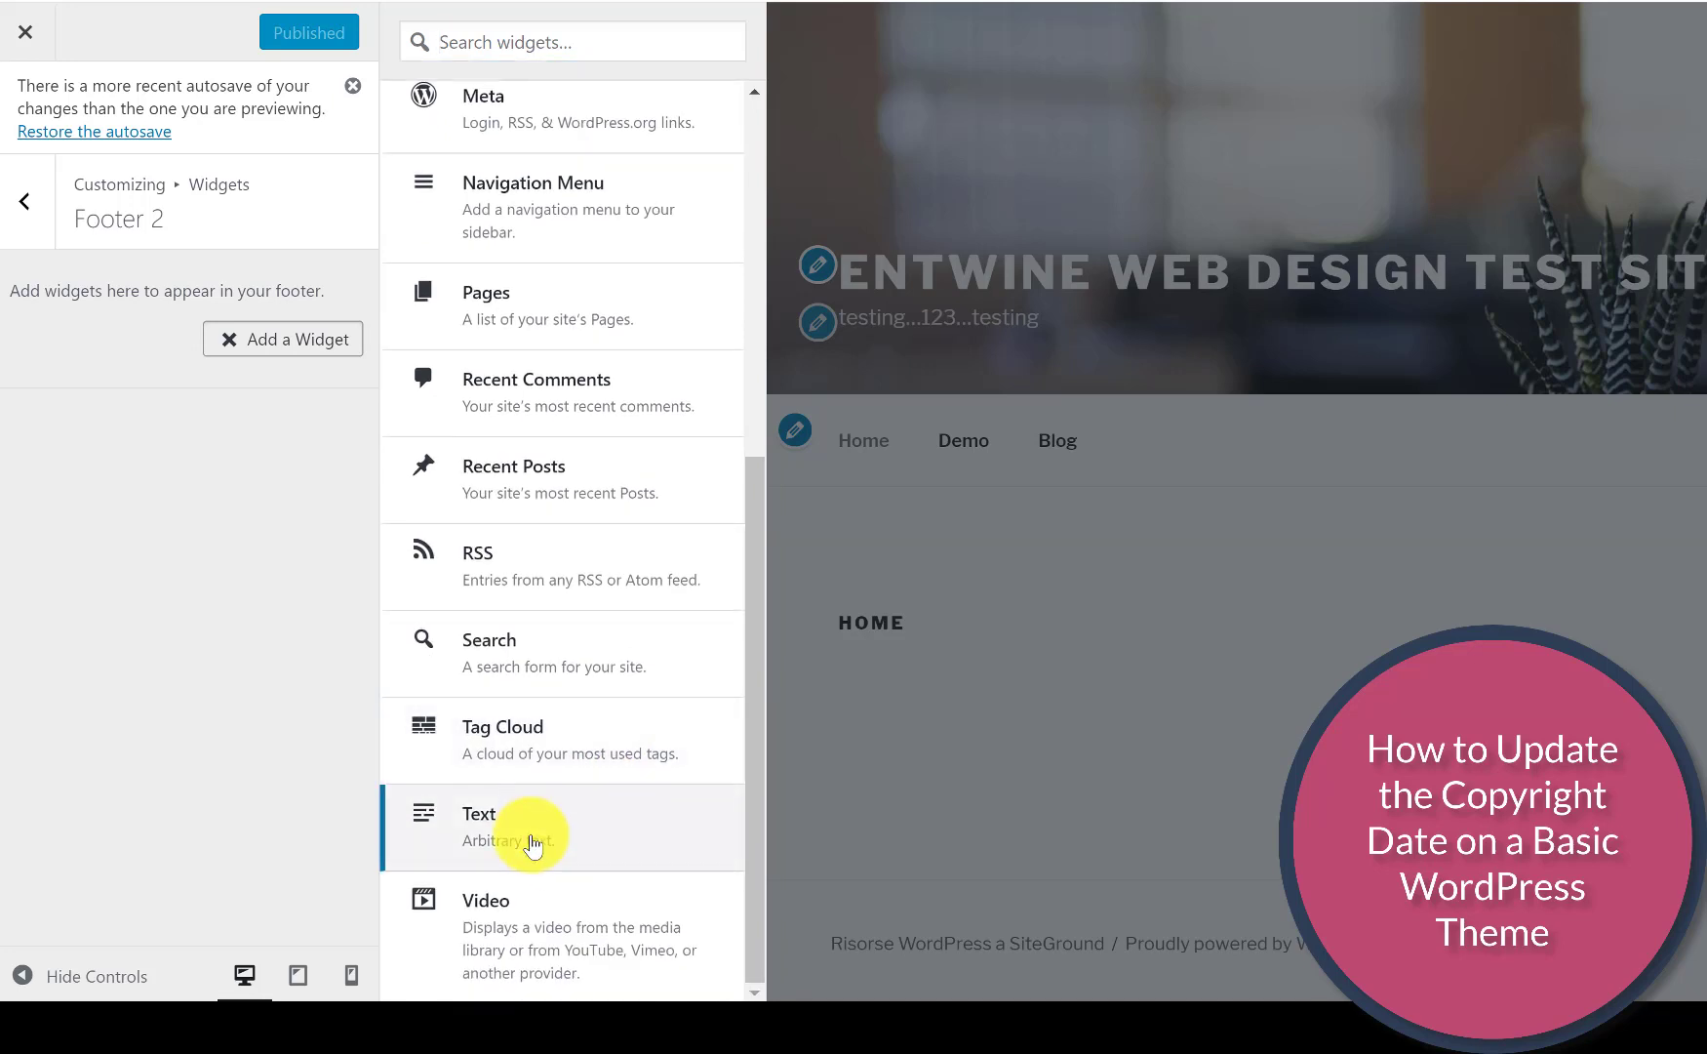
{"action": "left_click", "coordinate": [532, 844]}
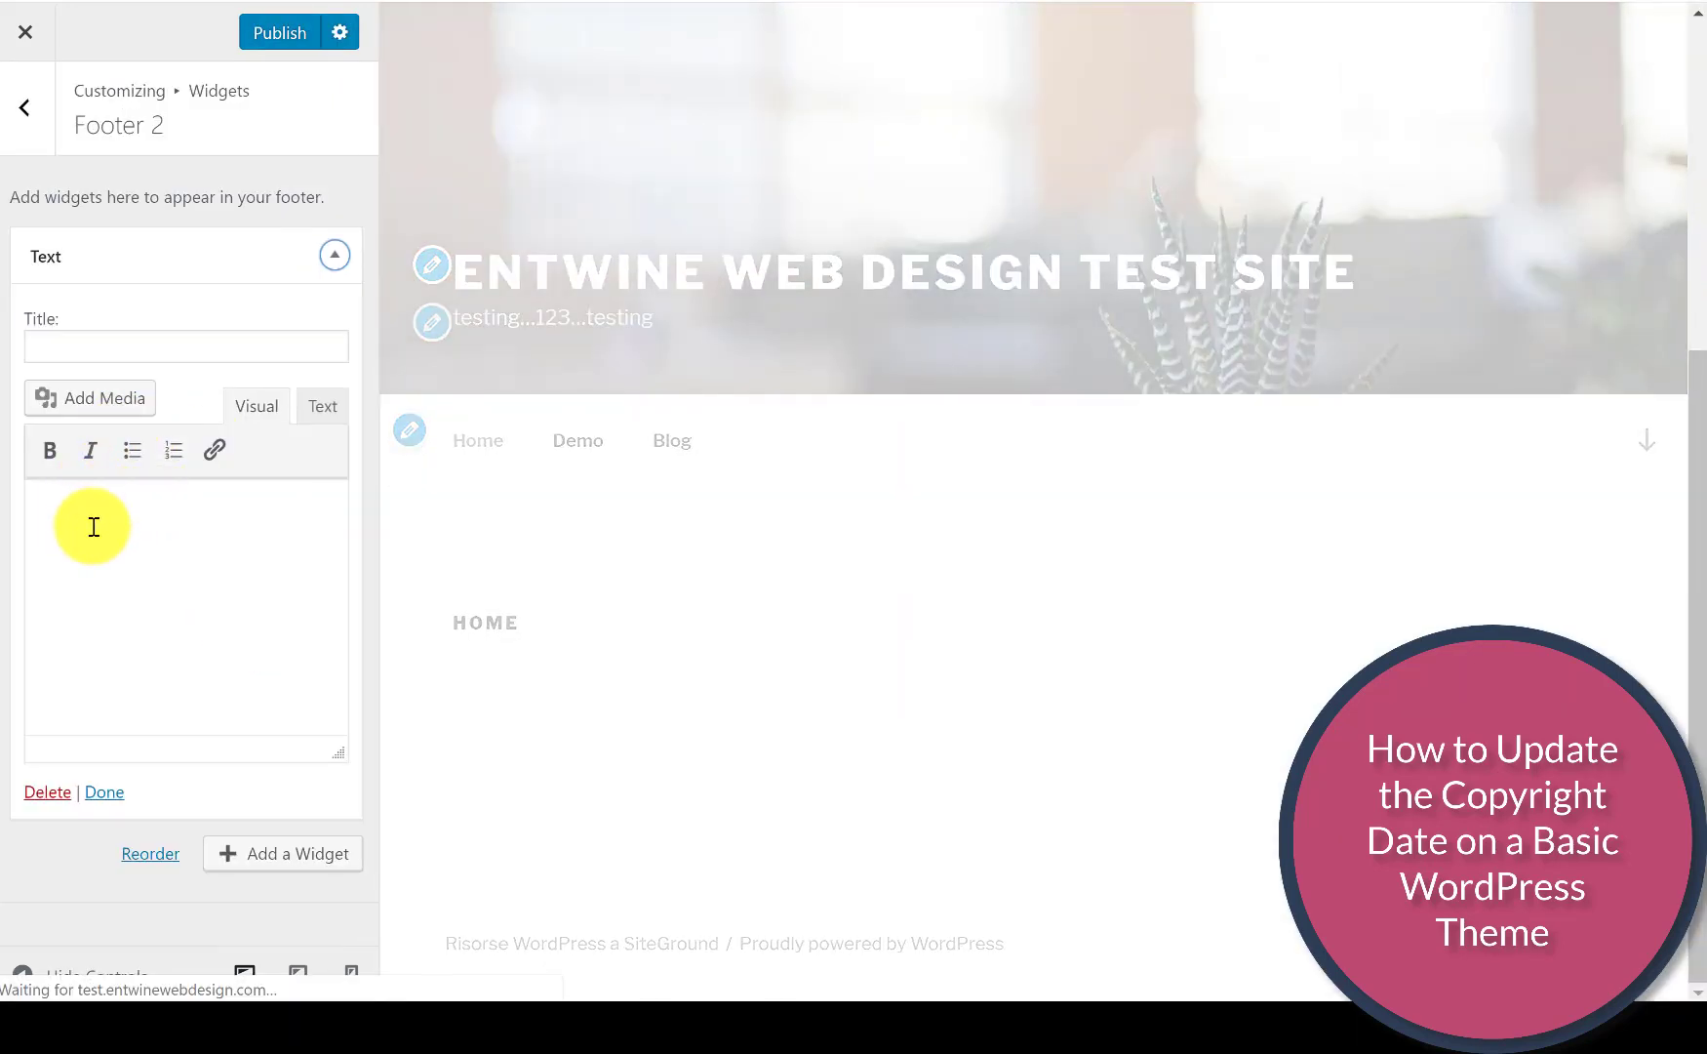
{"action": "left_click", "coordinate": [107, 527]}
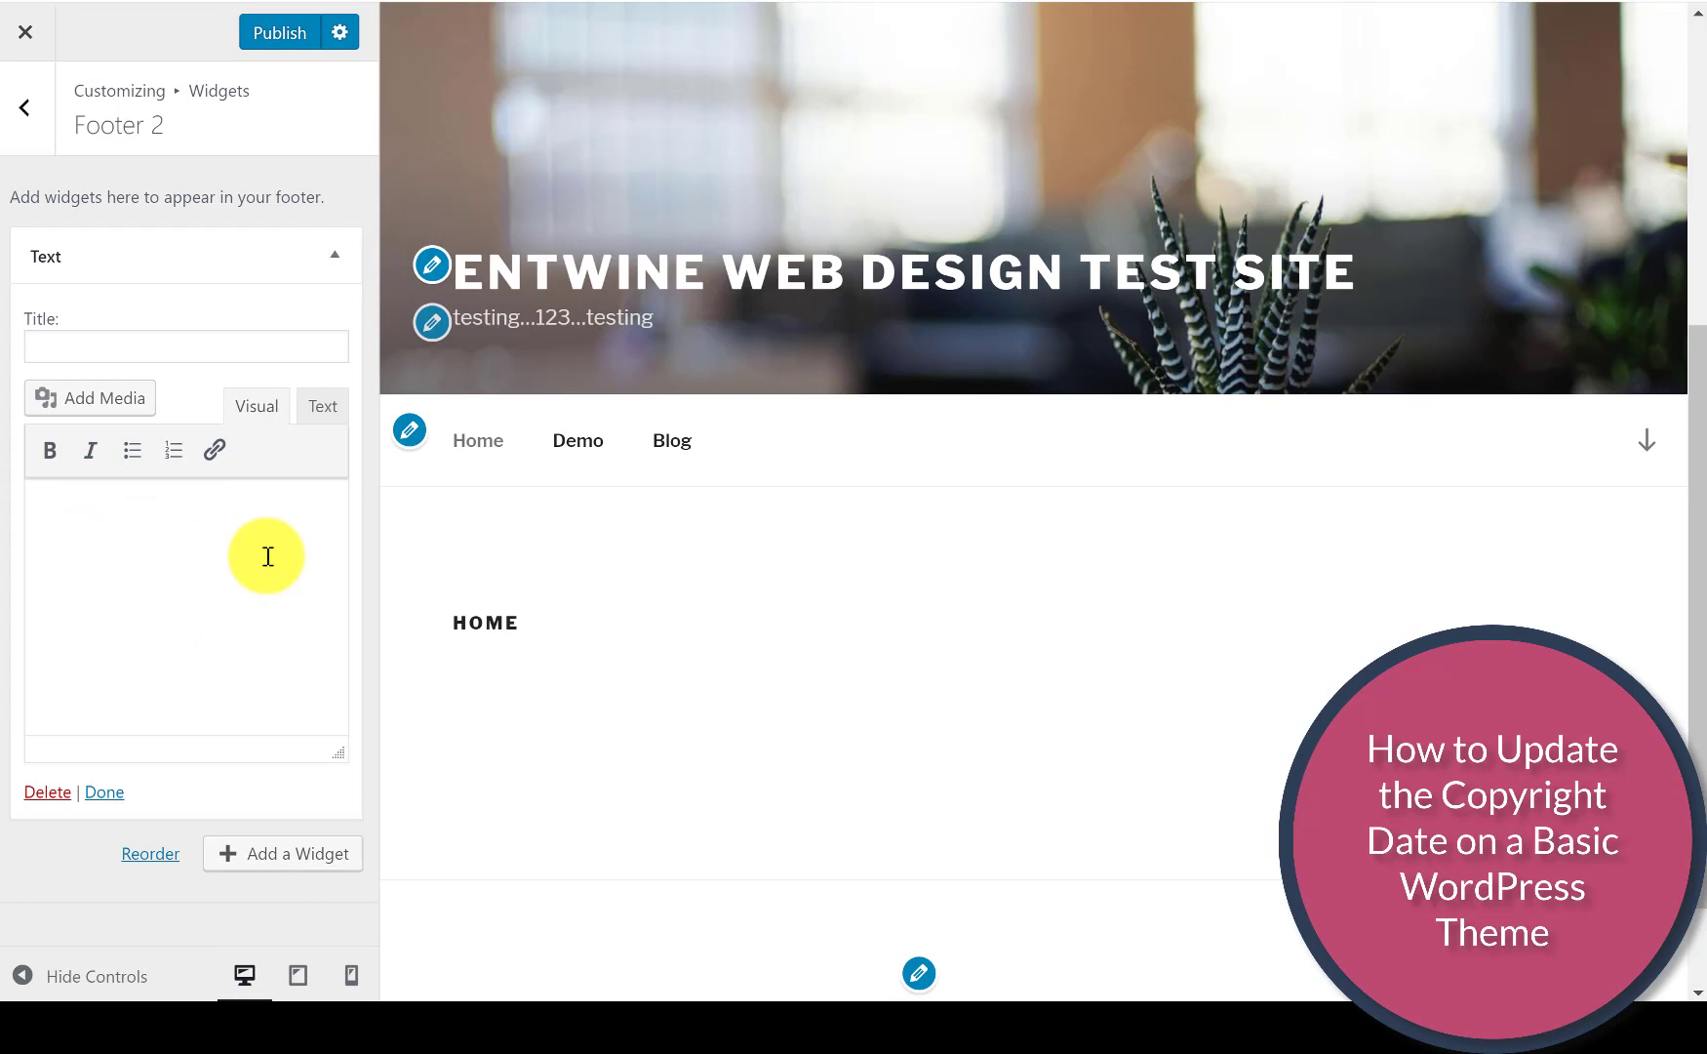
- Switch to the Windows Character Map and copy the © copyright sign from the Arial font
{"action": "left_click", "coordinate": [299, 1009]}
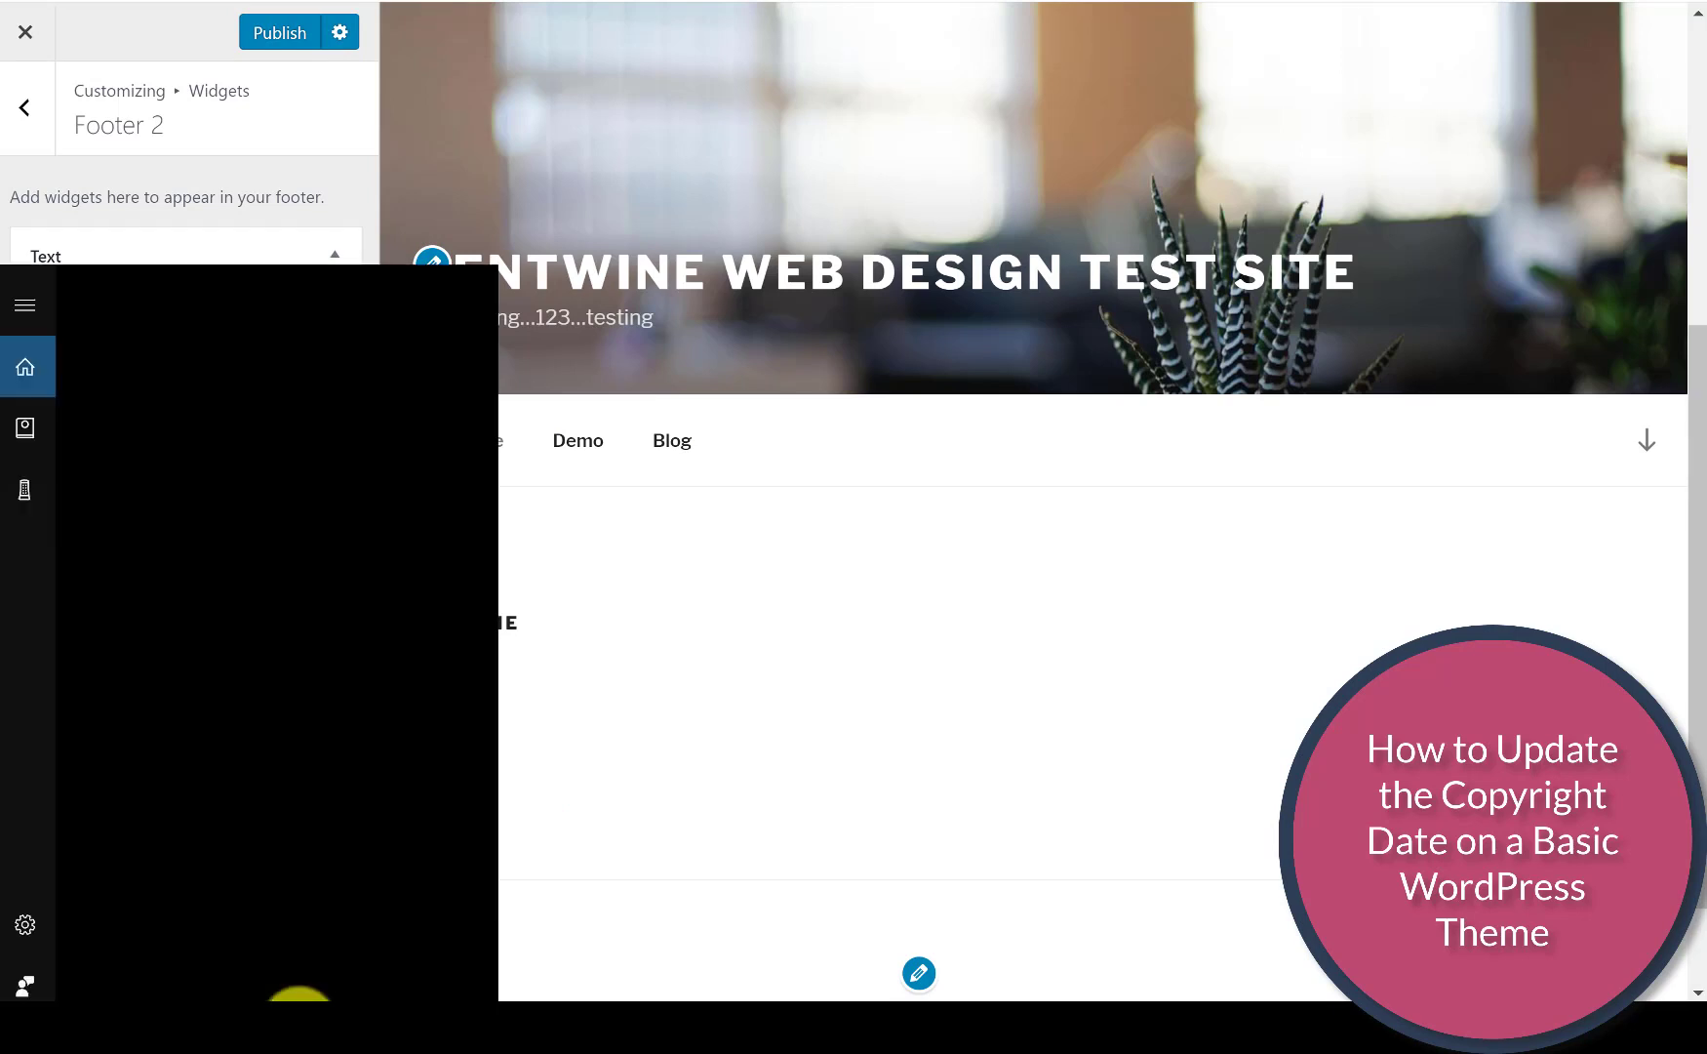
{"action": "type", "text": "character map"}
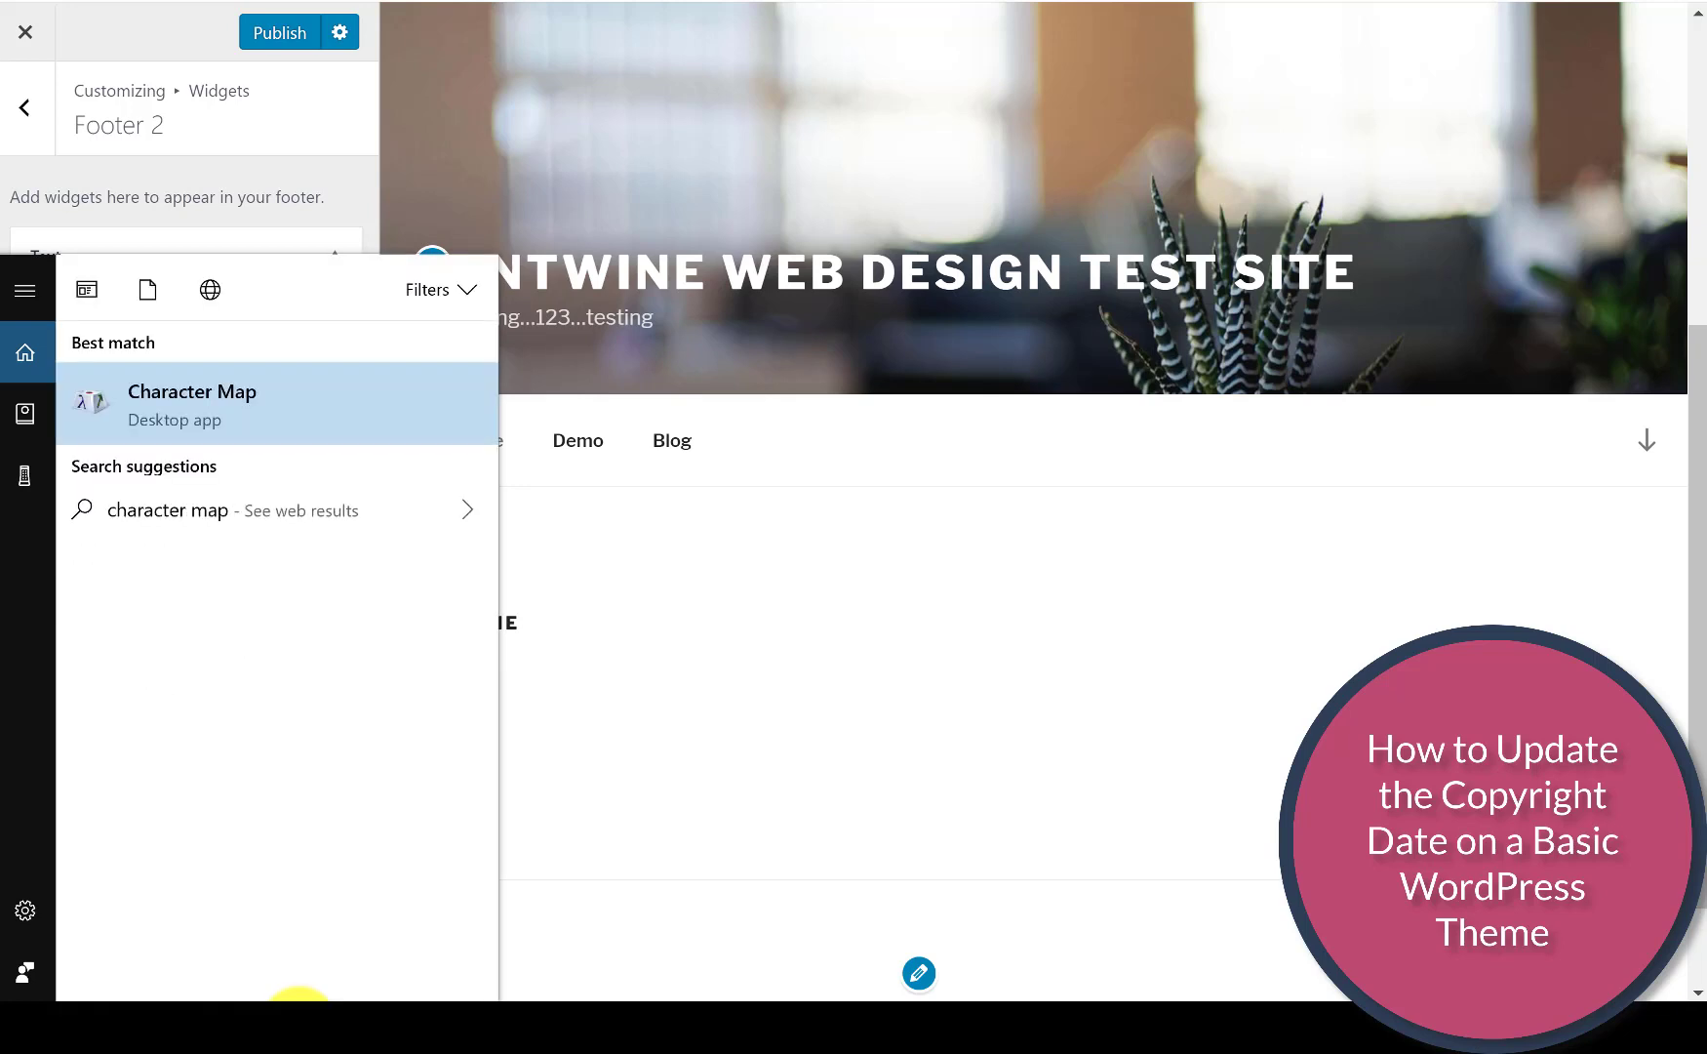
{"action": "key", "text": "Return"}
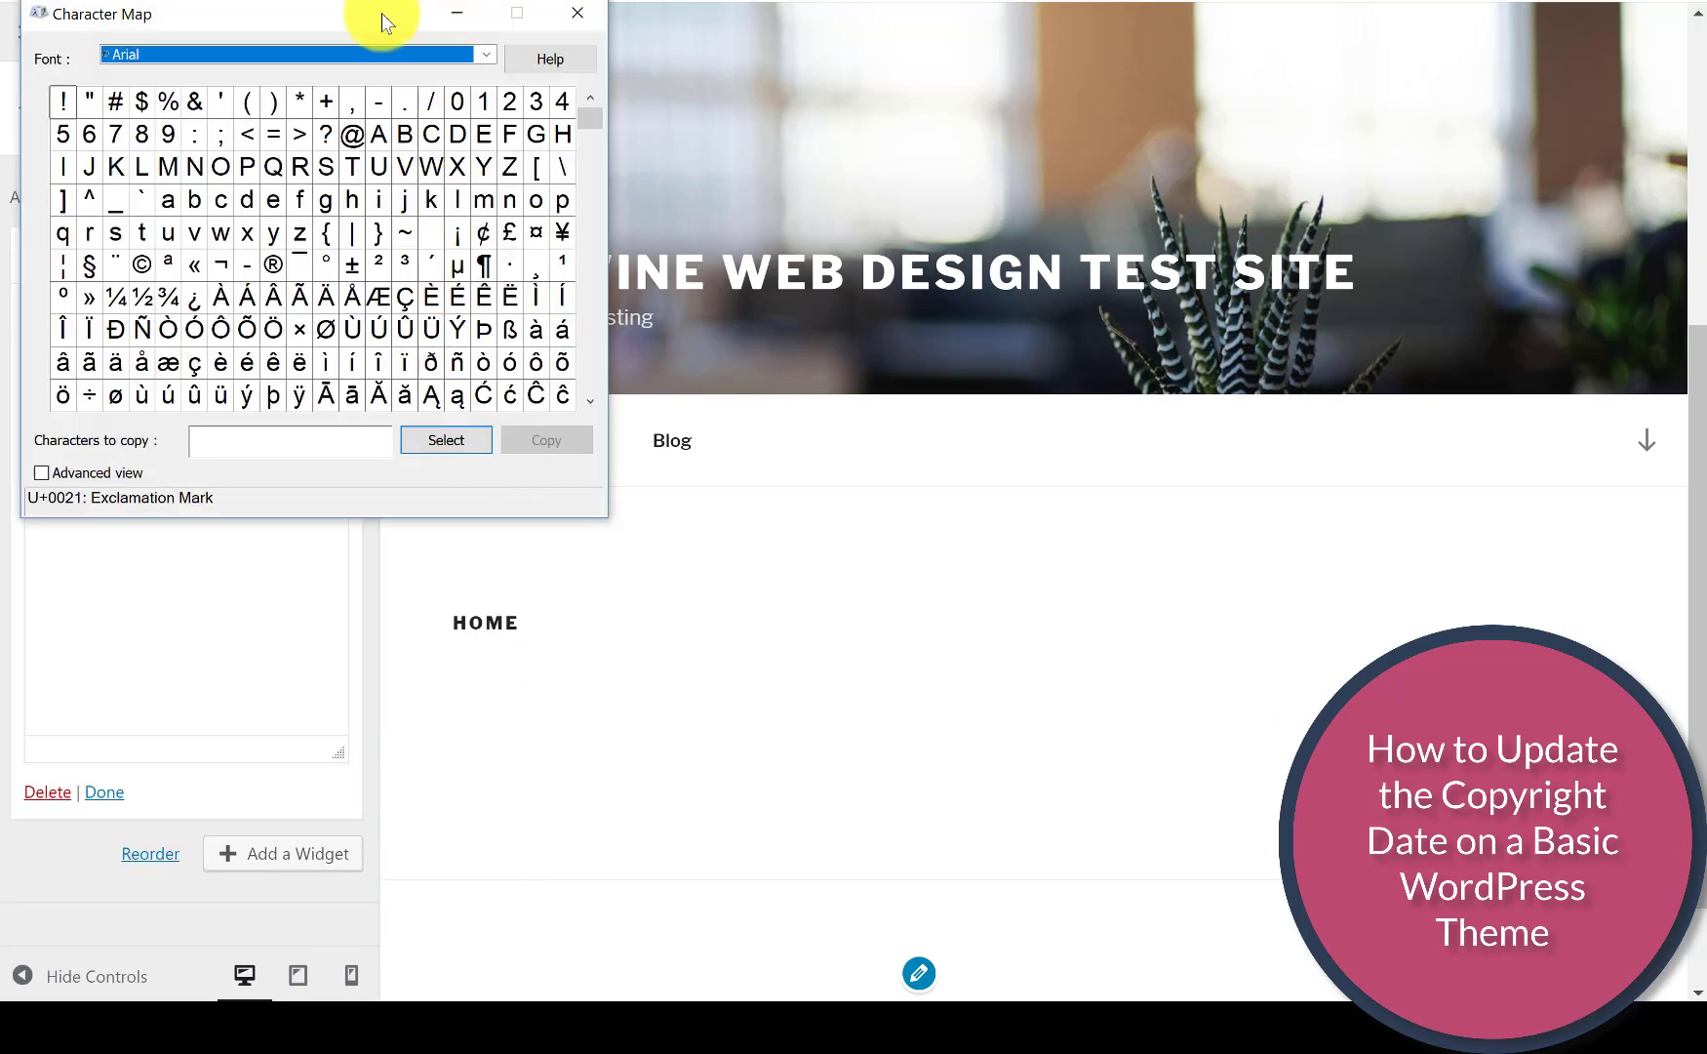
{"action": "left_click_drag", "start_coordinate": [381, 14], "coordinate": [853, 62]}
{"action": "left_click_drag", "start_coordinate": [1060, 57], "coordinate": [1062, 59]}
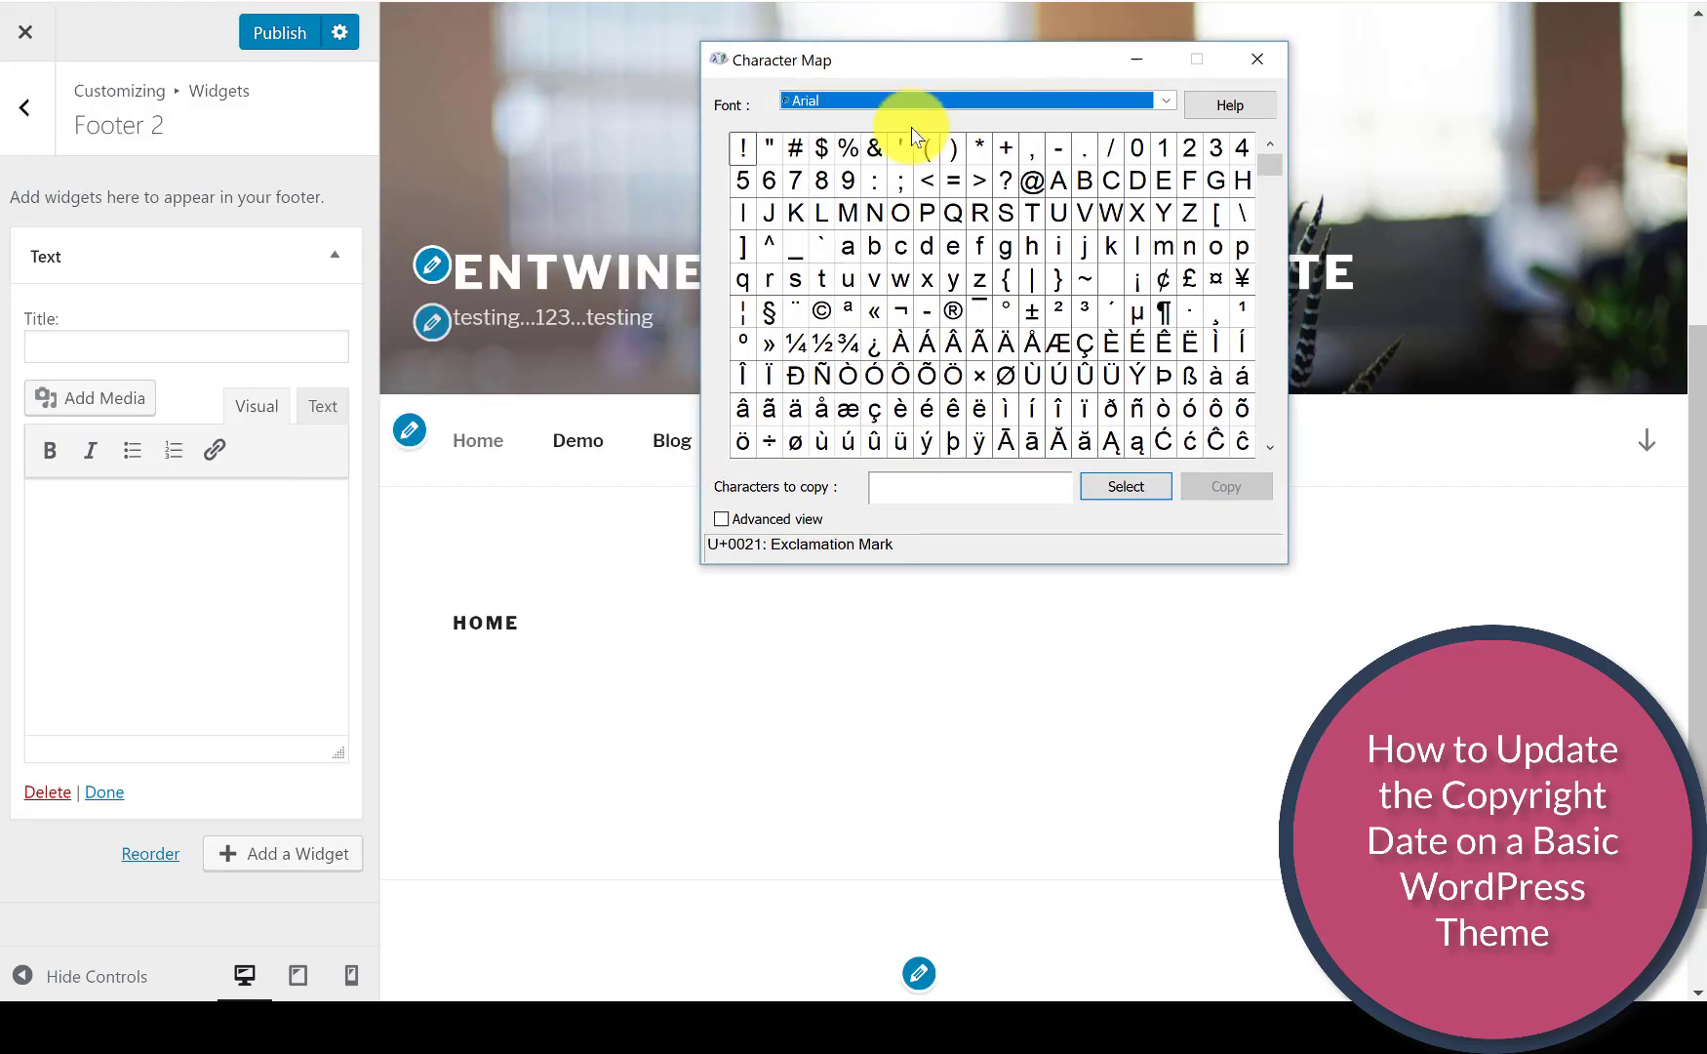
{"action": "left_click", "coordinate": [820, 318]}
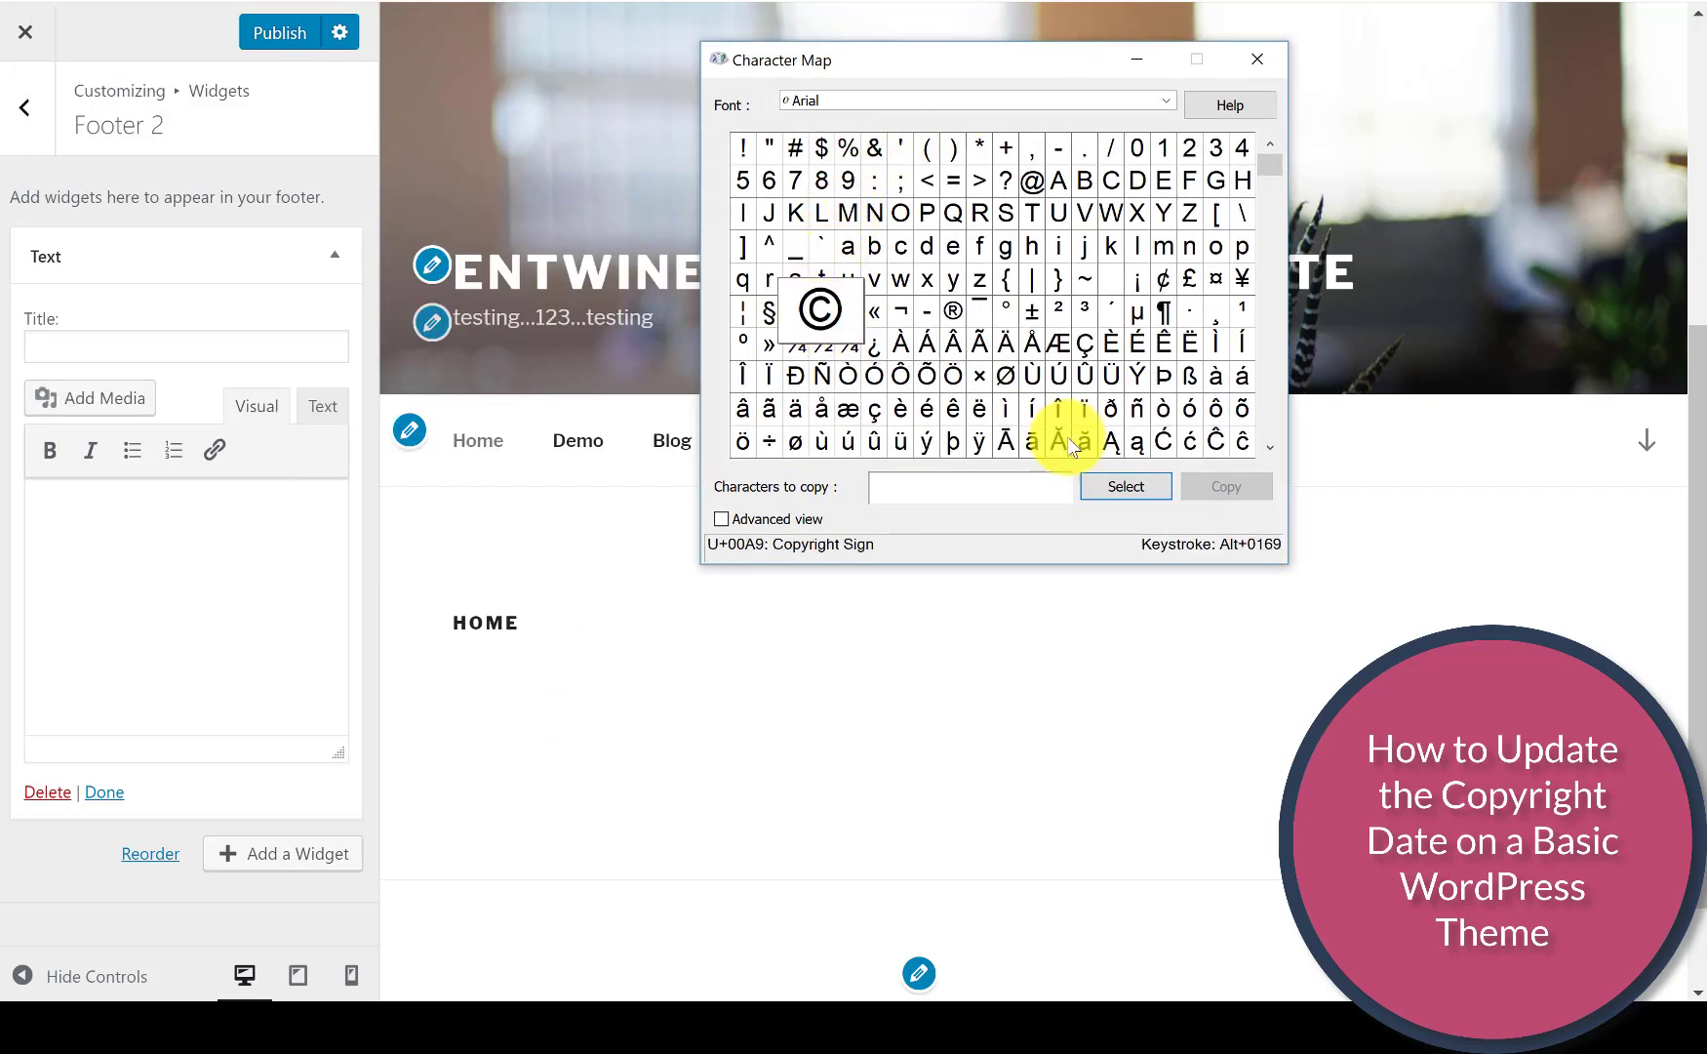
{"action": "left_click", "coordinate": [1138, 486]}
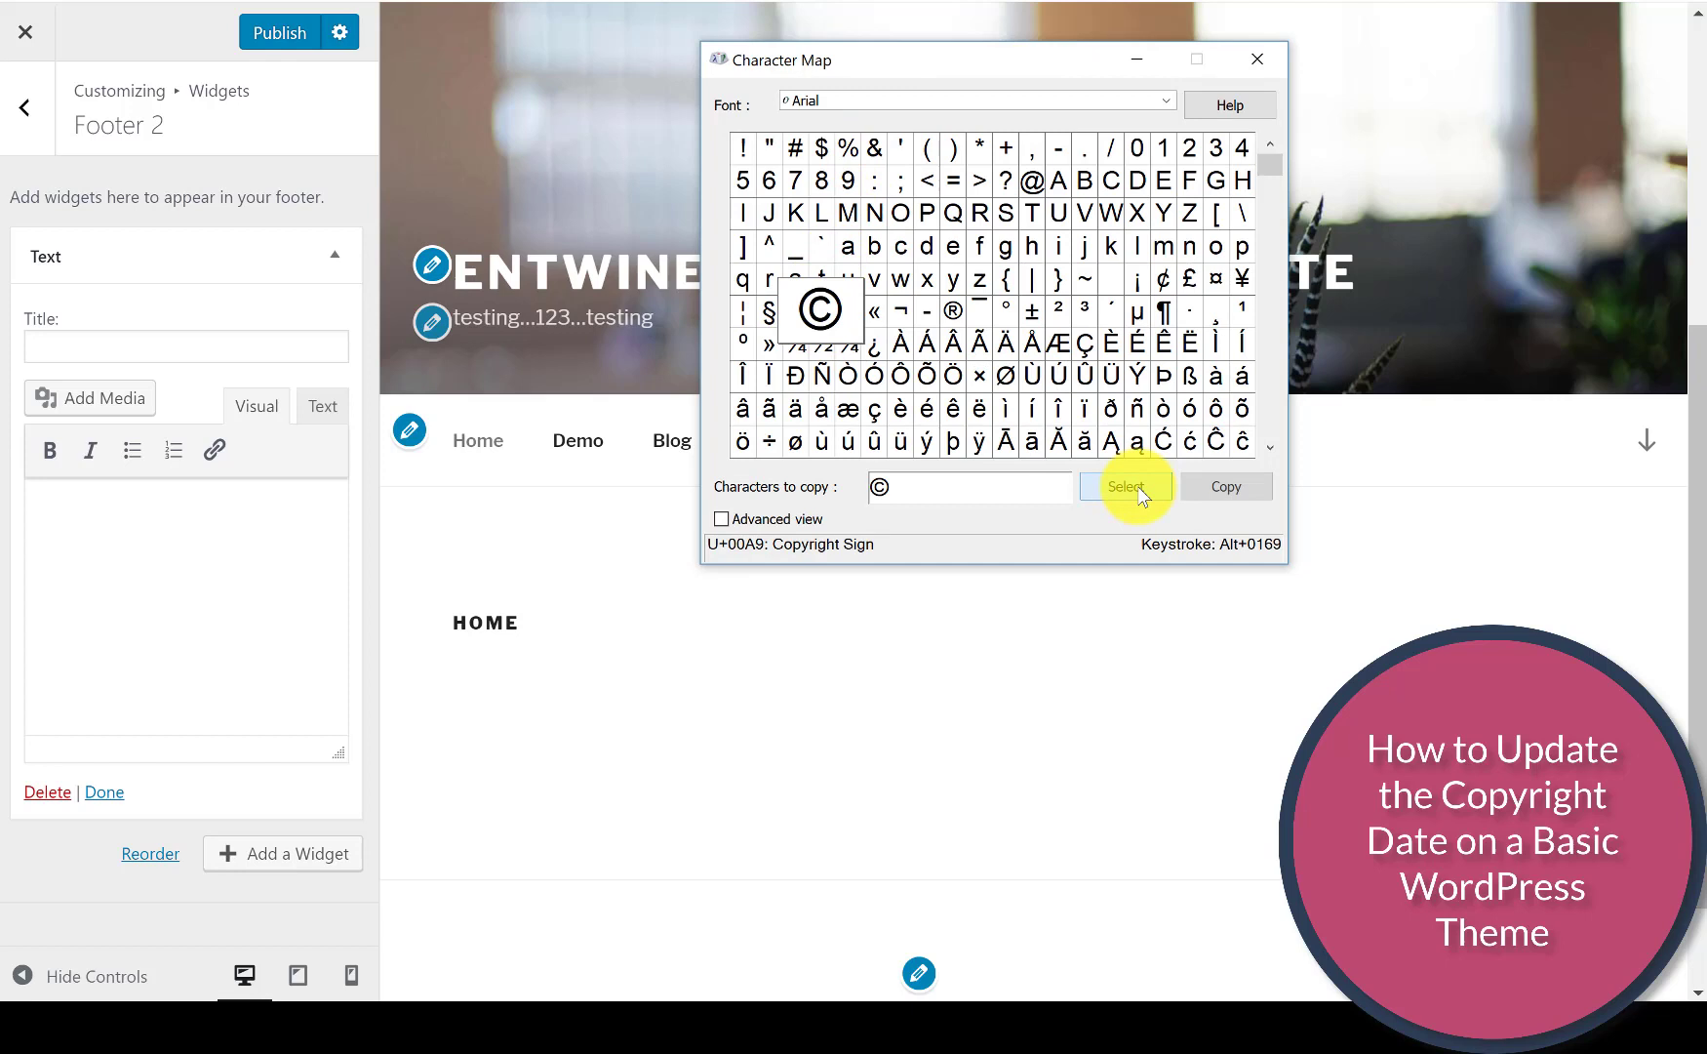
{"action": "left_click", "coordinate": [1216, 486]}
- Paste the sign into the footer's Text widget, complete it as "© 2018-2019 Entwine Web Design", and publish the change
{"action": "left_click", "coordinate": [165, 518]}
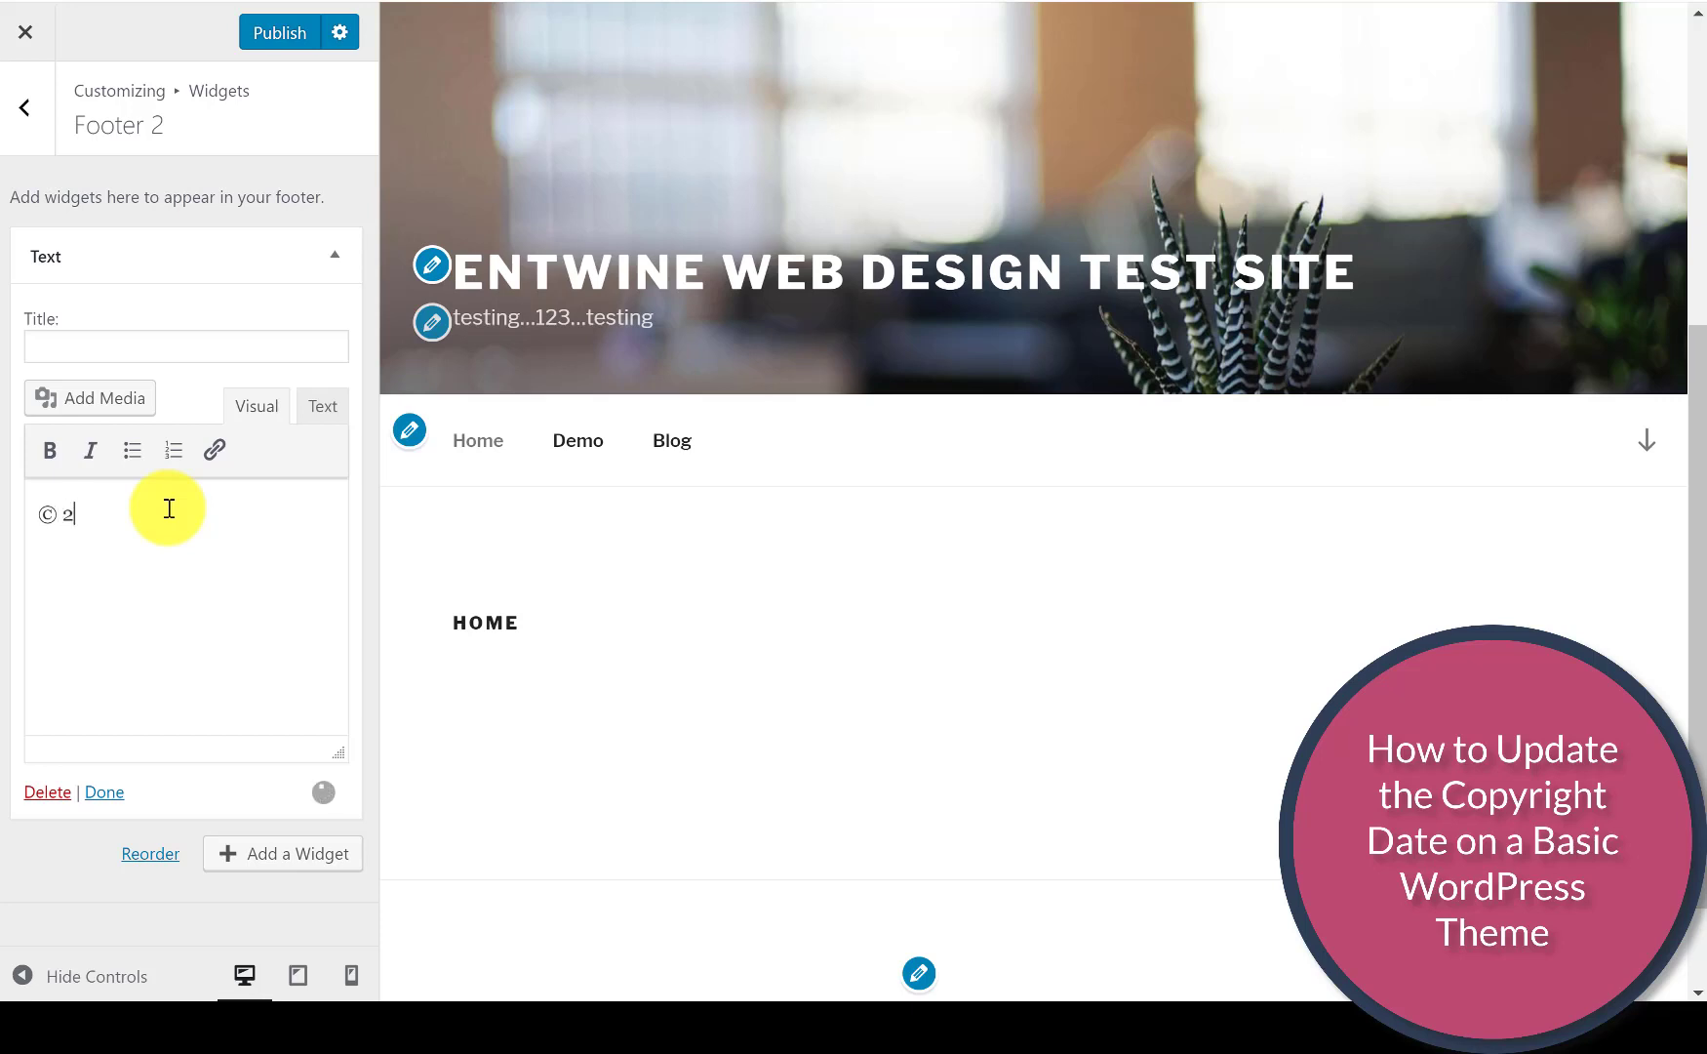
{"action": "type", "text": "2018"}
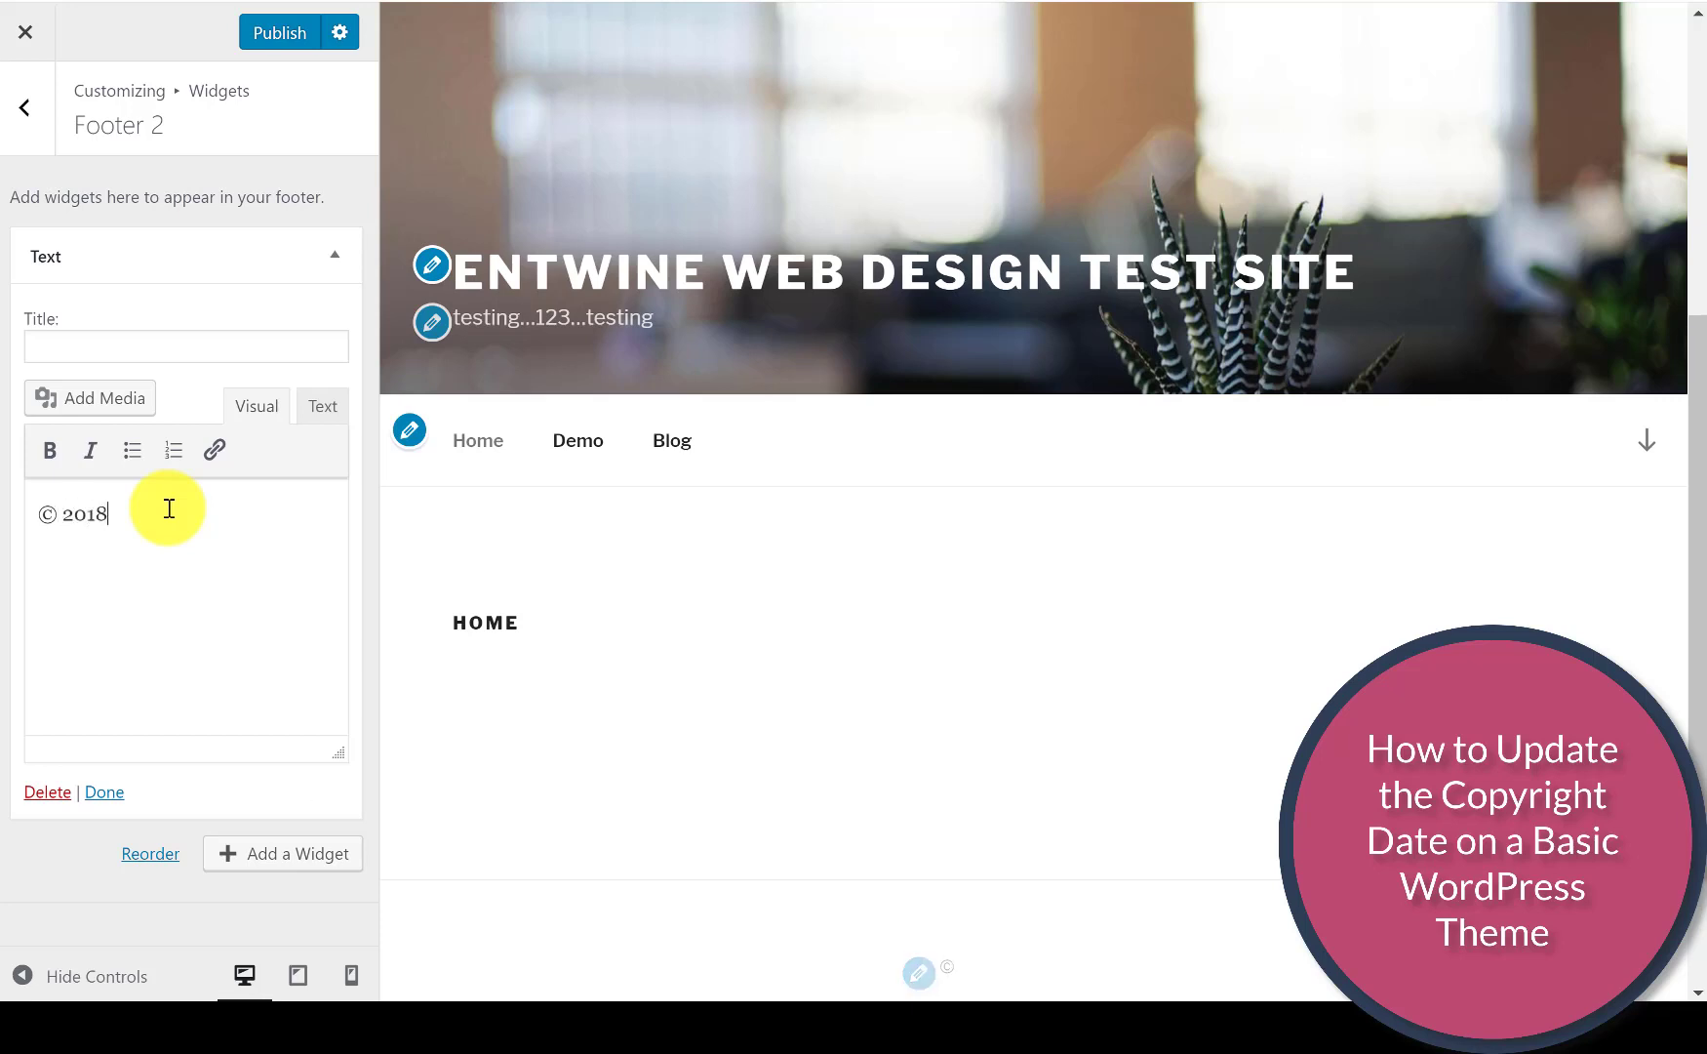
{"action": "type", "text": "-2019 E"}
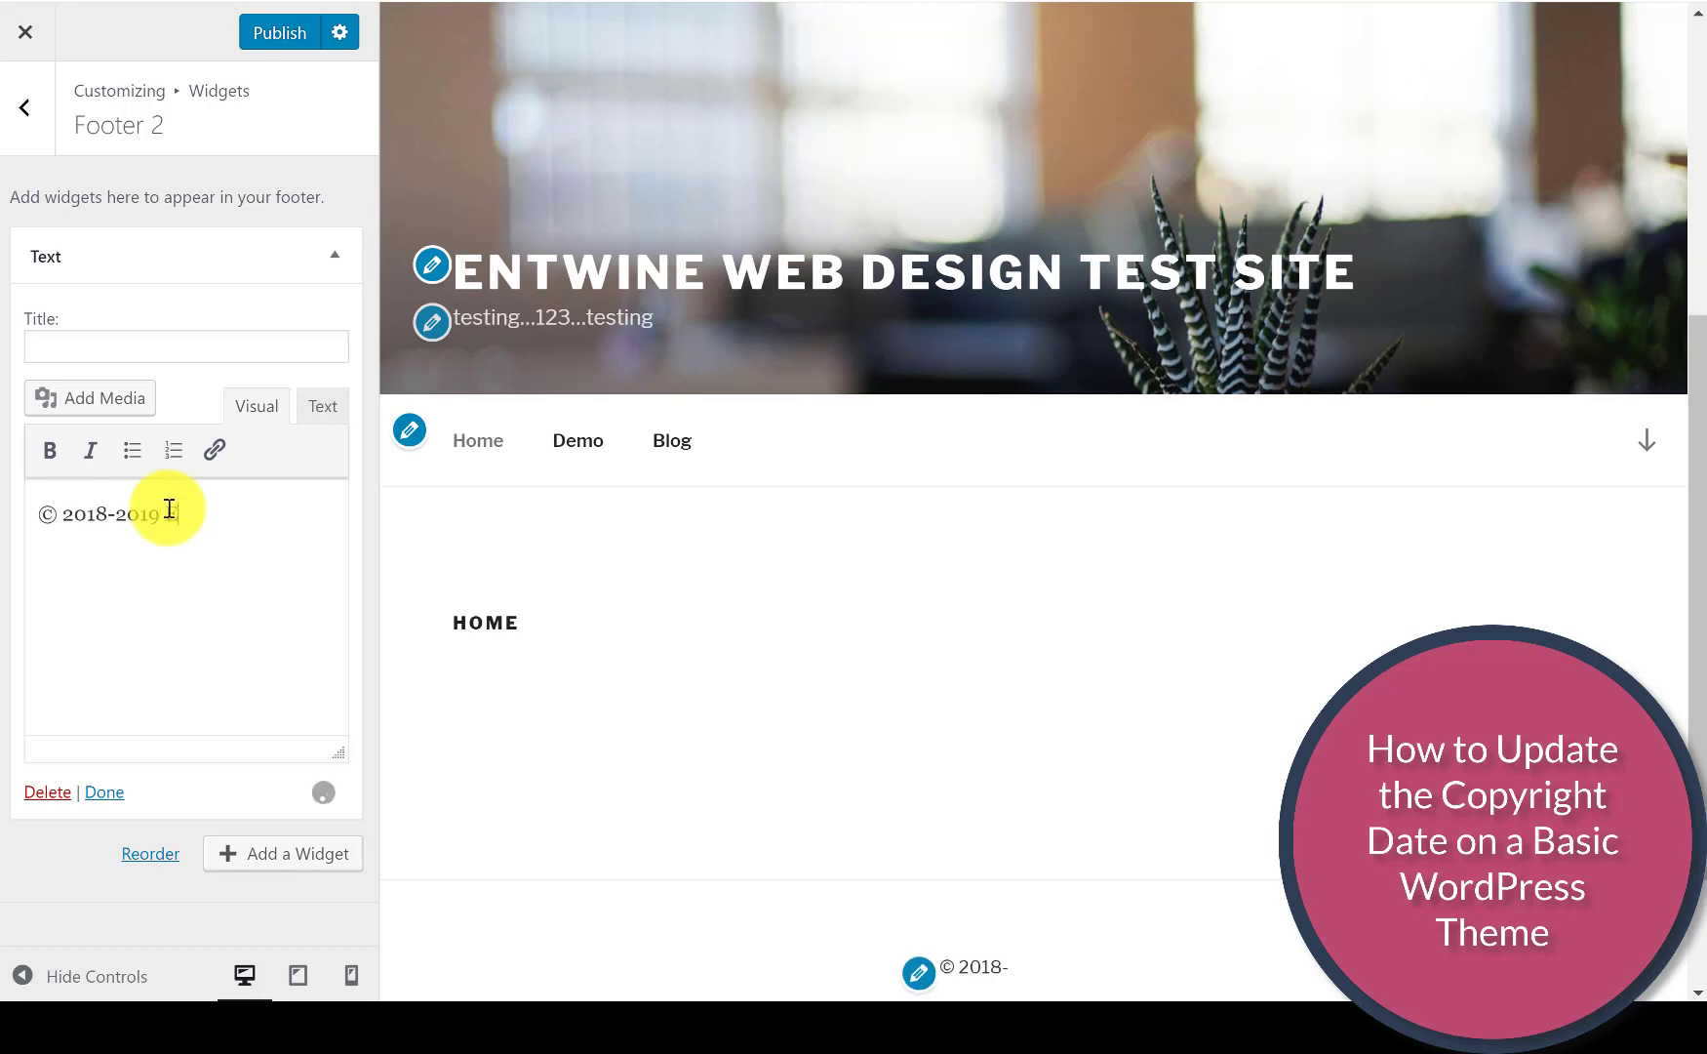
{"action": "type", "text": "ntwine Web Design"}
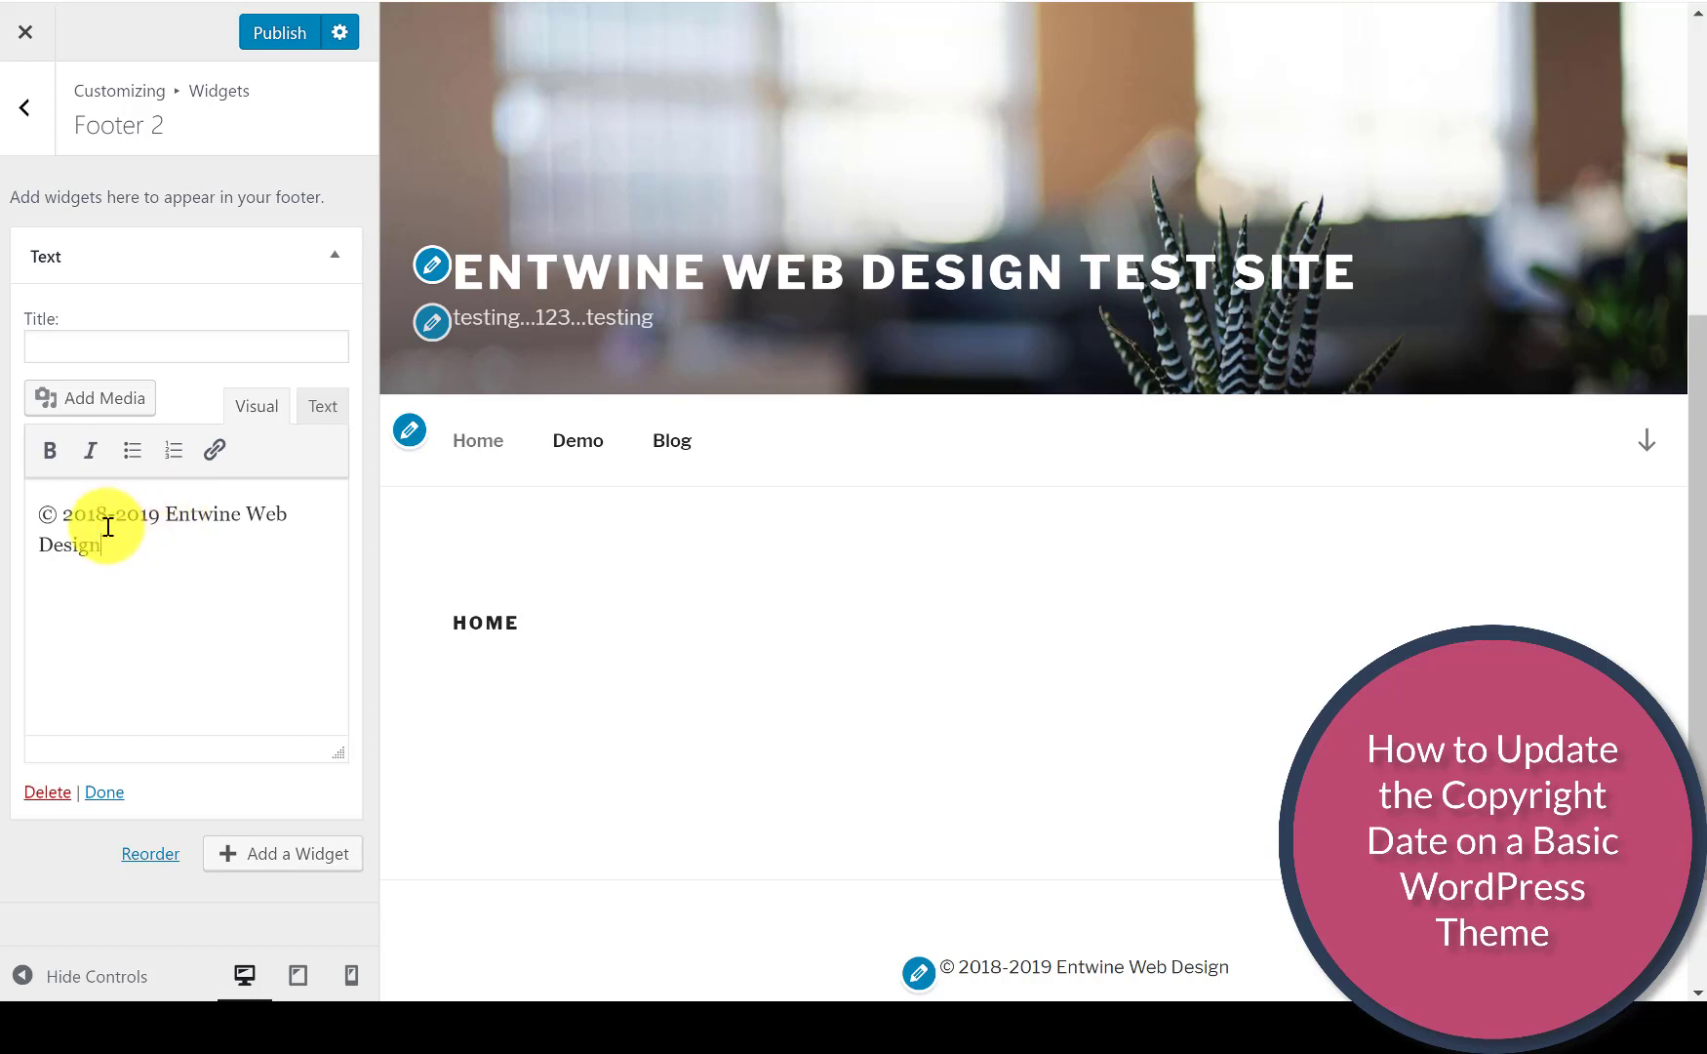
{"action": "left_click", "coordinate": [247, 564]}
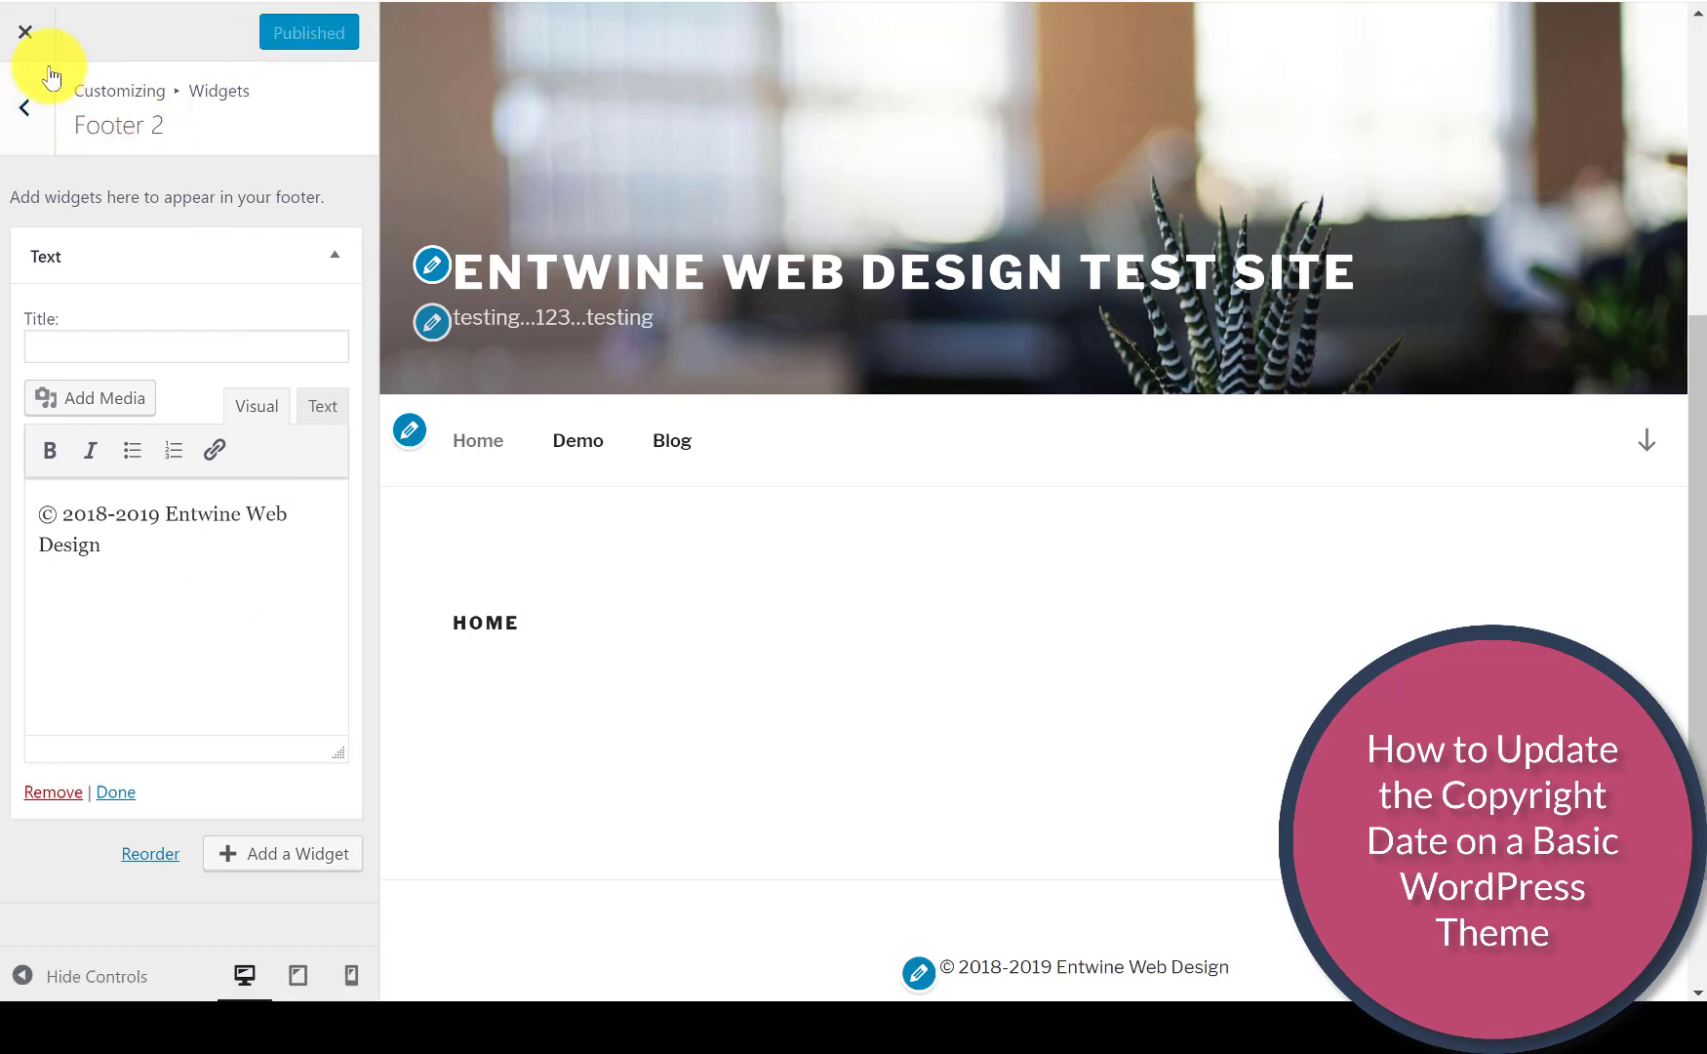
- Leave the customizer and activate the installed Entwine Astra-child theme
{"action": "left_click", "coordinate": [24, 37]}
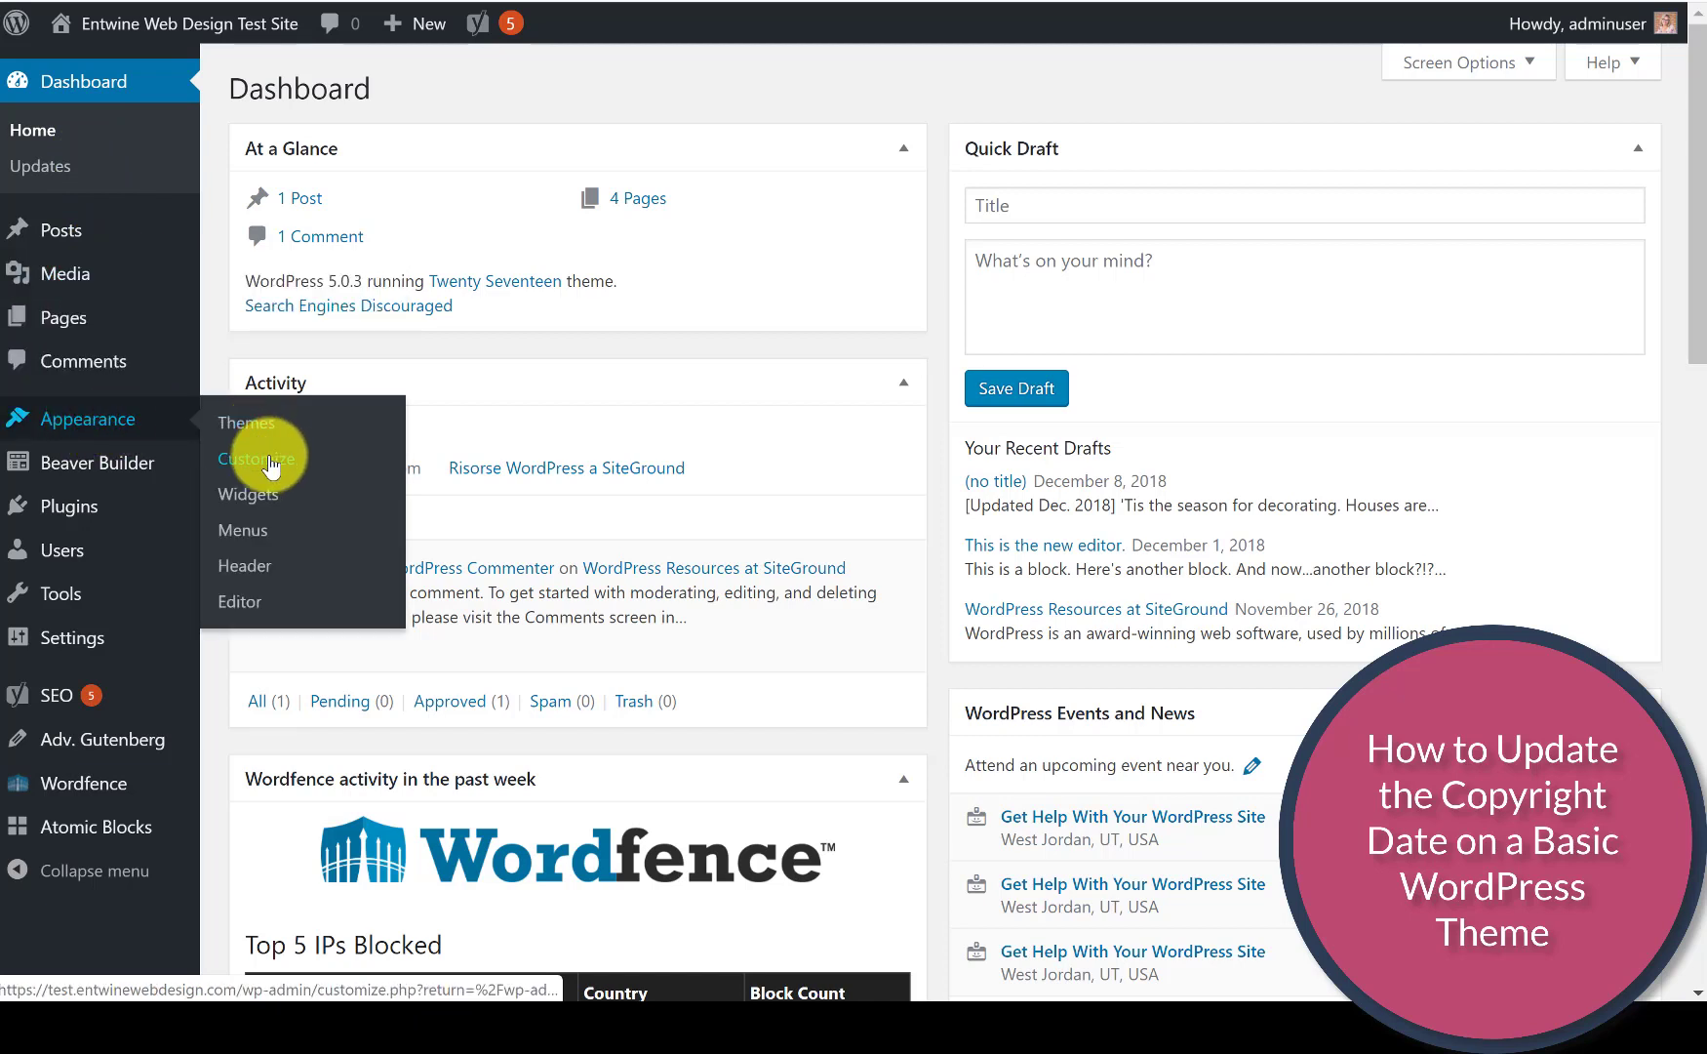
{"action": "left_click", "coordinate": [252, 430]}
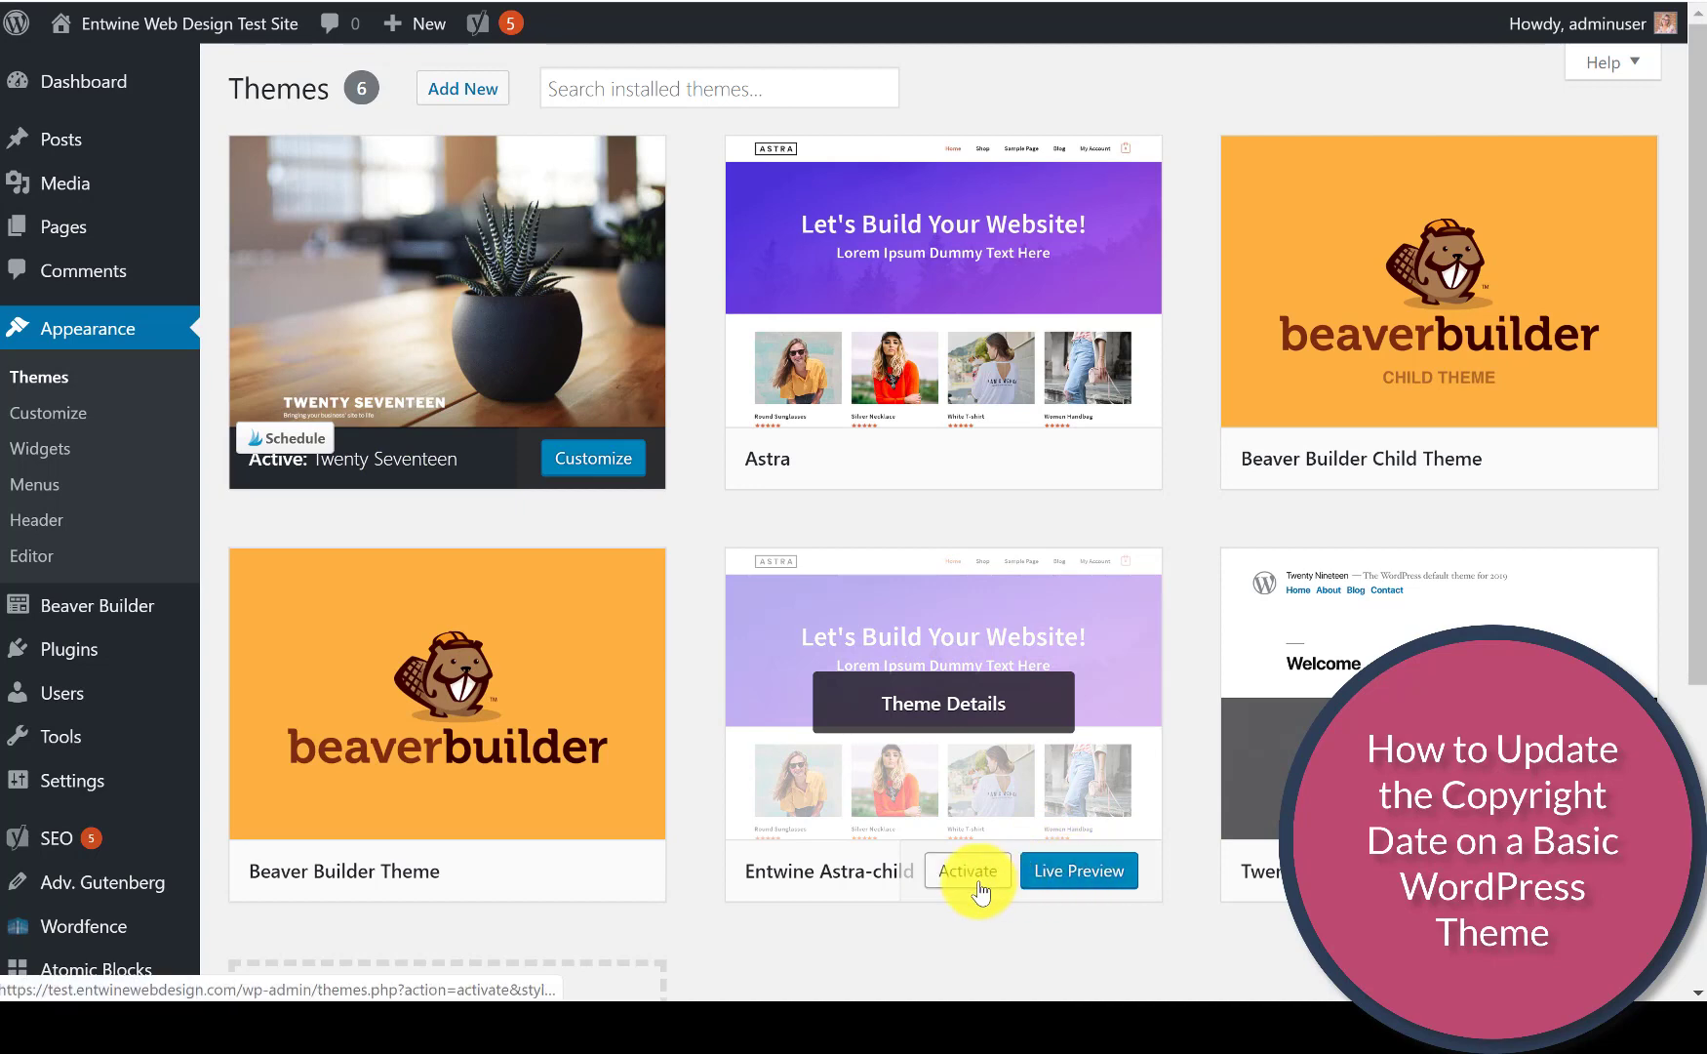
{"action": "left_click", "coordinate": [973, 883]}
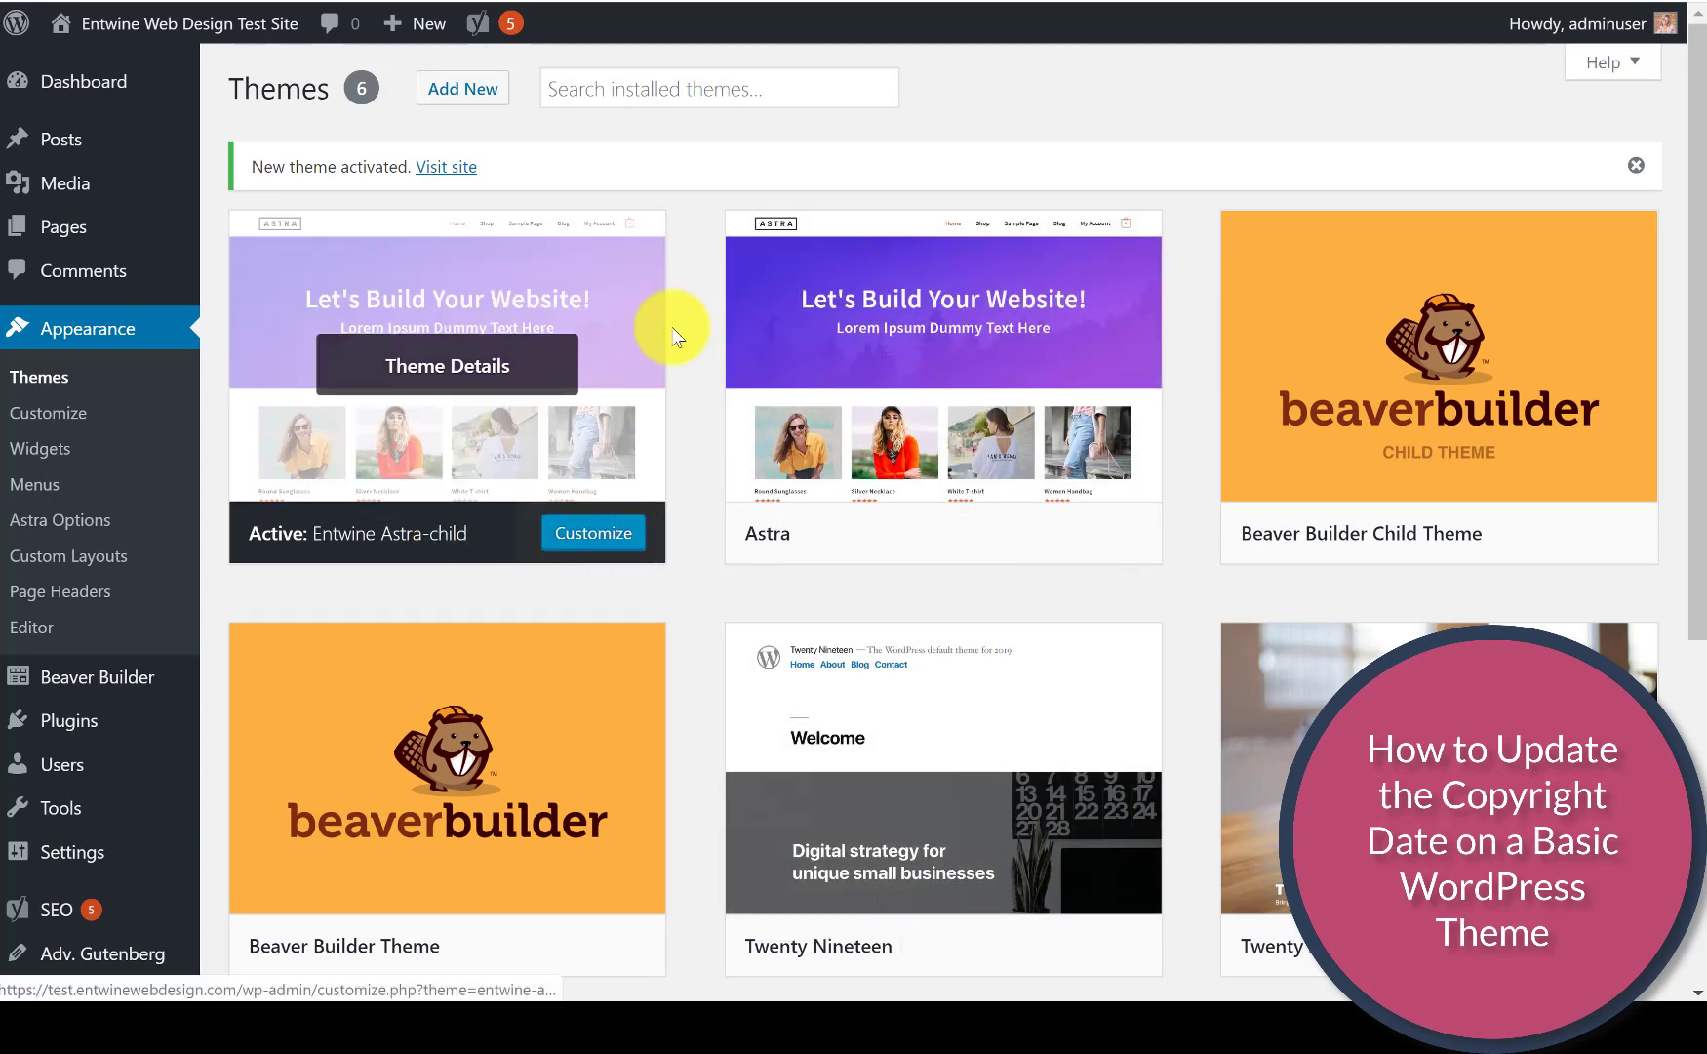
- Open the customizer for the Entwine Astra-child theme and go to the Footer Bar settings of its layout
{"action": "left_click", "coordinate": [605, 544]}
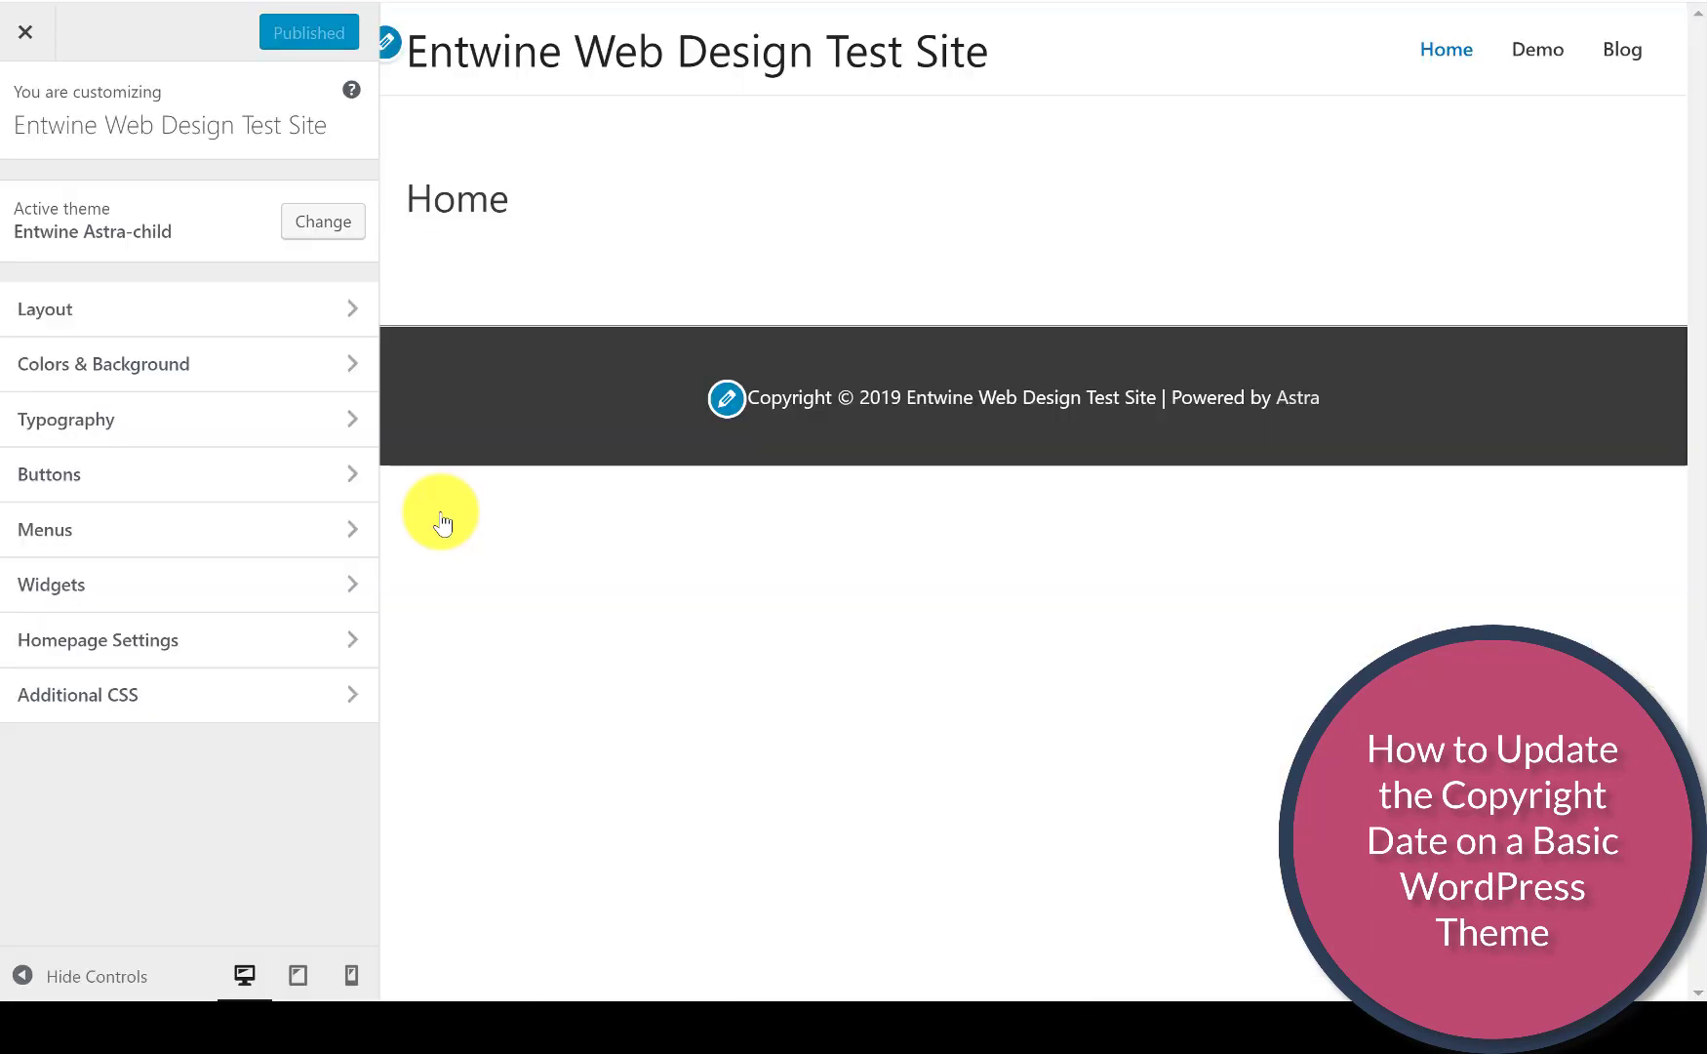
{"action": "left_click", "coordinate": [105, 604]}
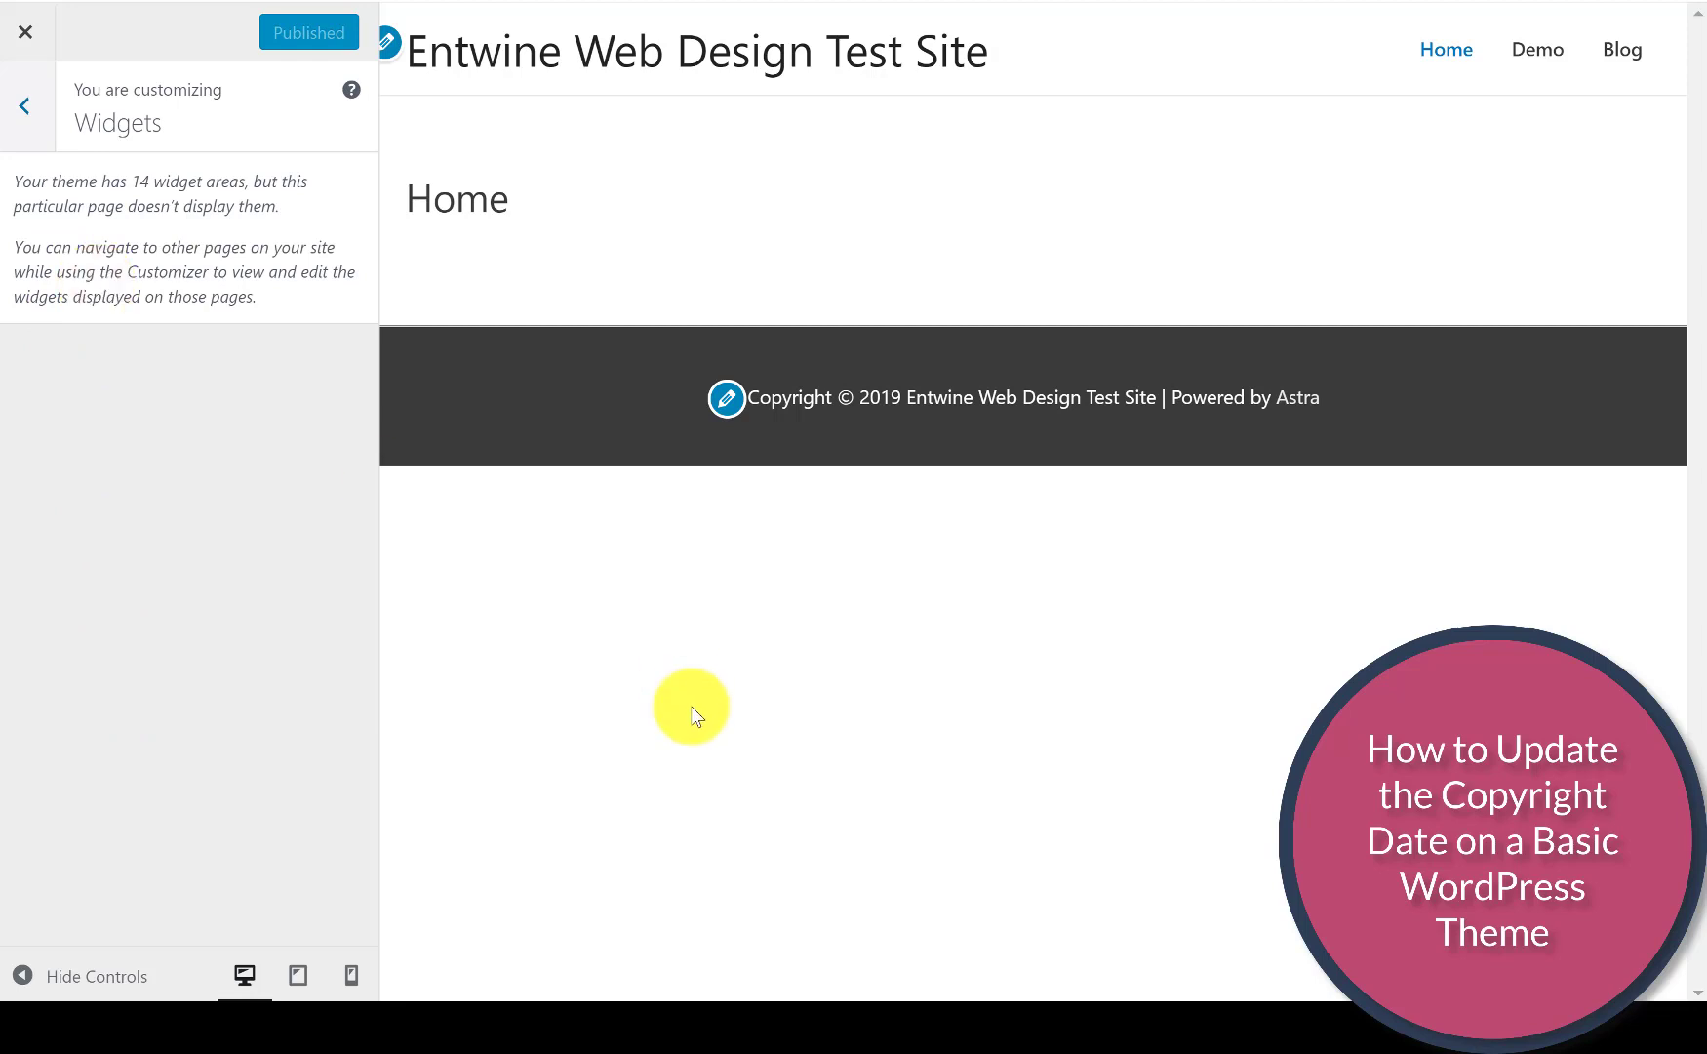
{"action": "left_click", "coordinate": [20, 129]}
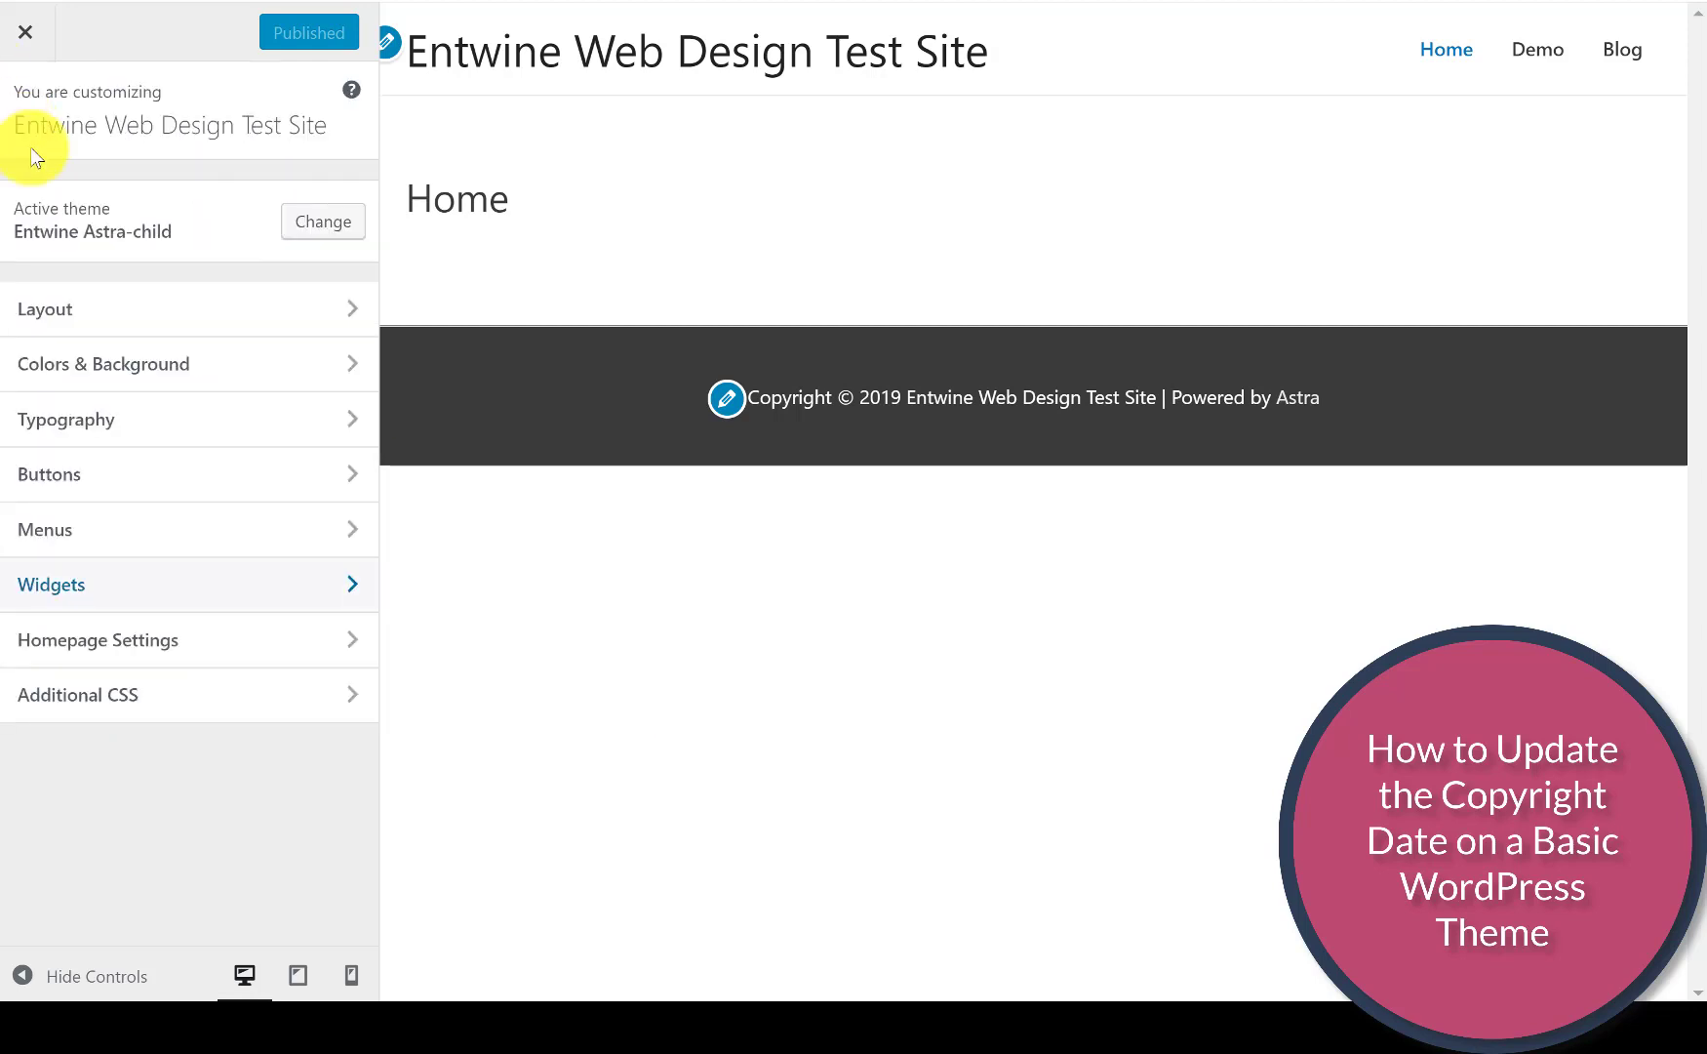
{"action": "left_click", "coordinate": [88, 325]}
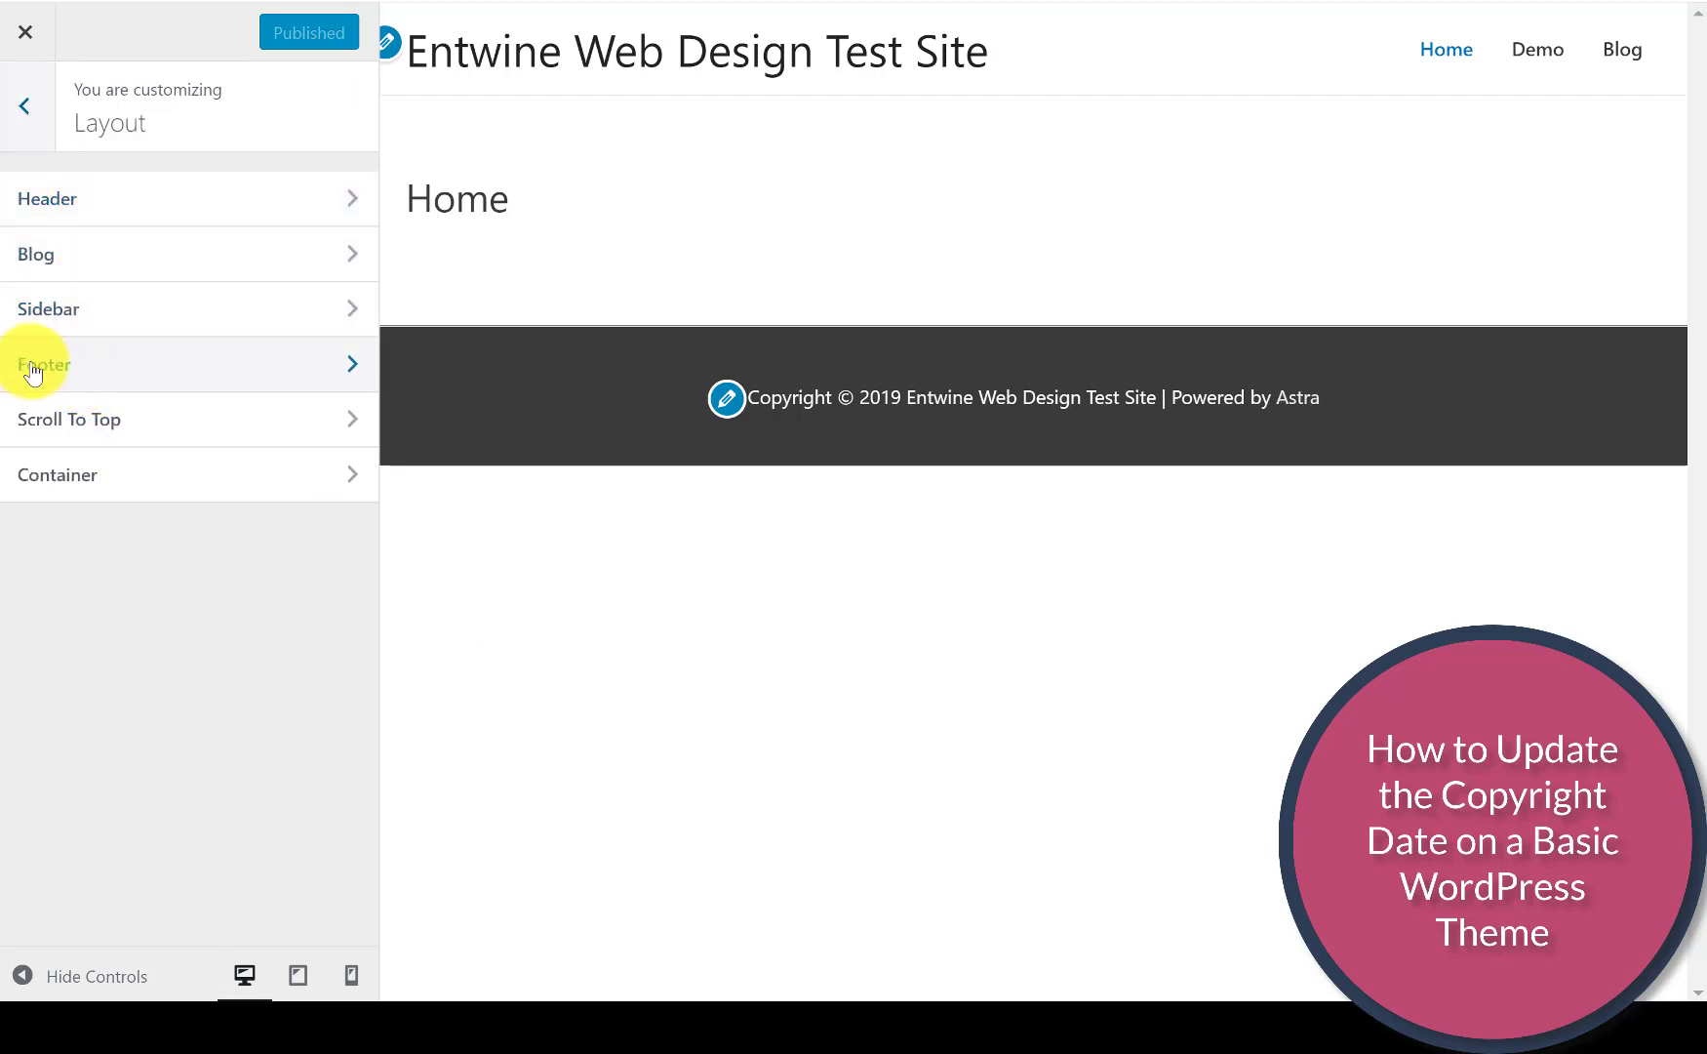
{"action": "left_click", "coordinate": [64, 375]}
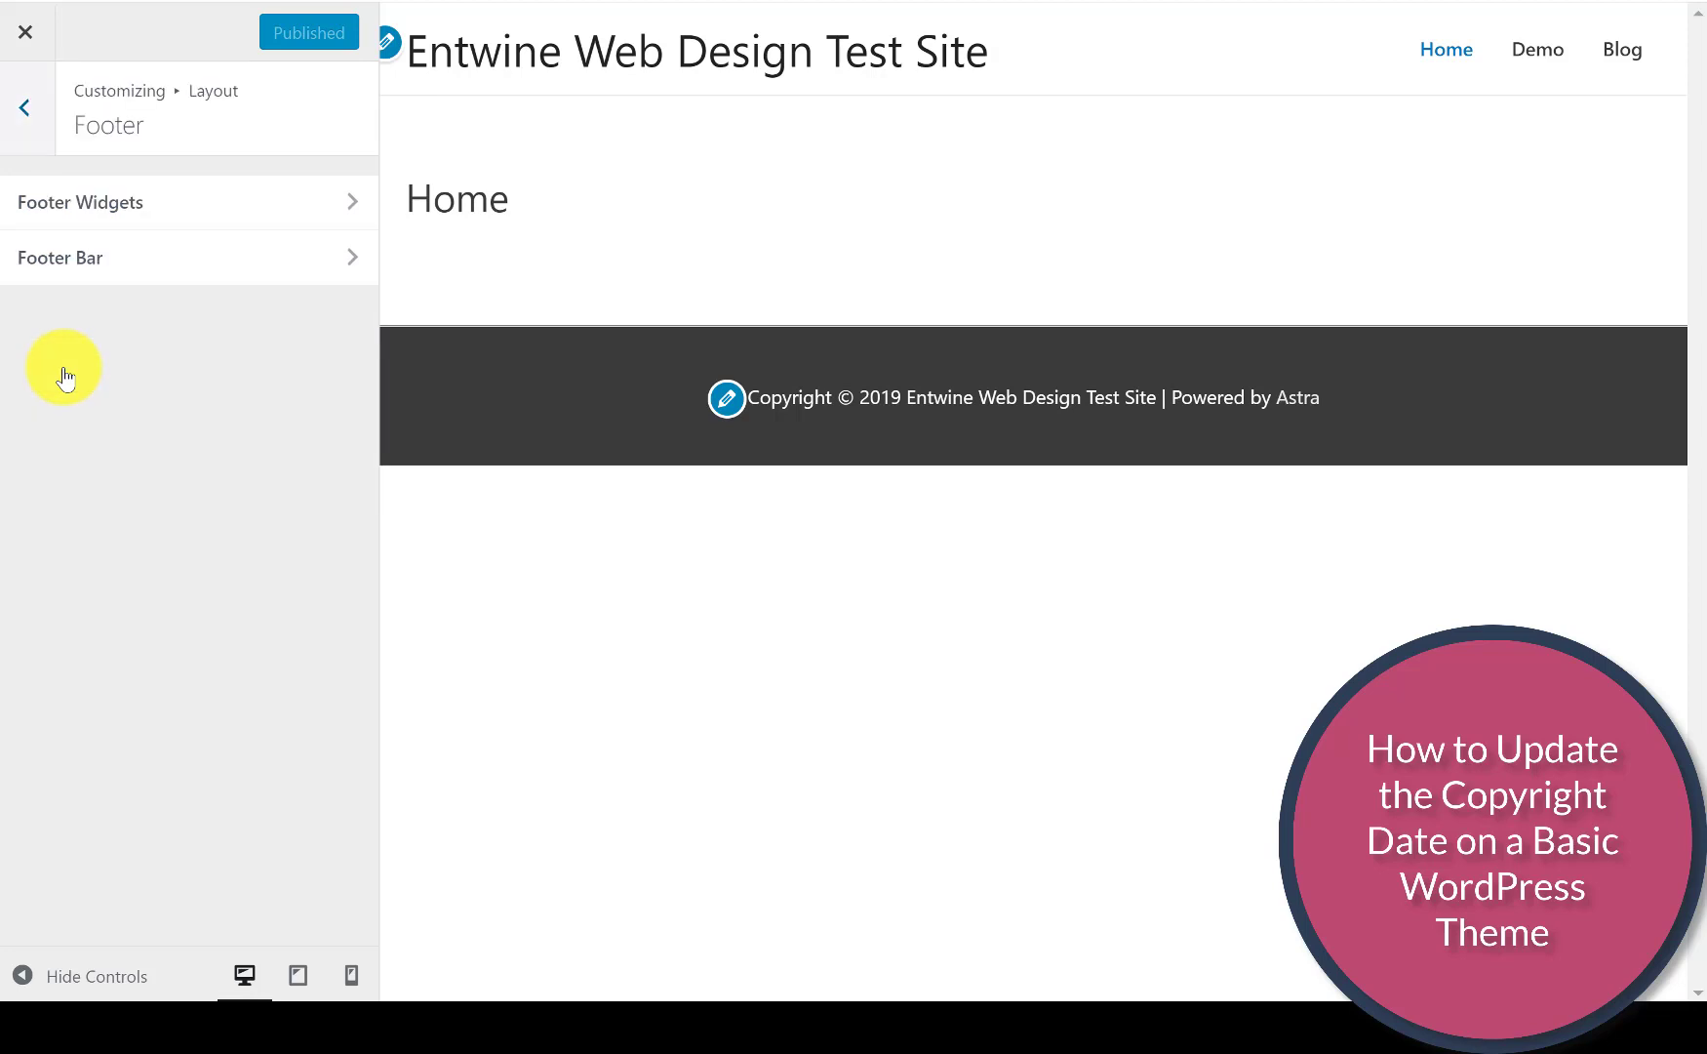
{"action": "left_click", "coordinate": [83, 263]}
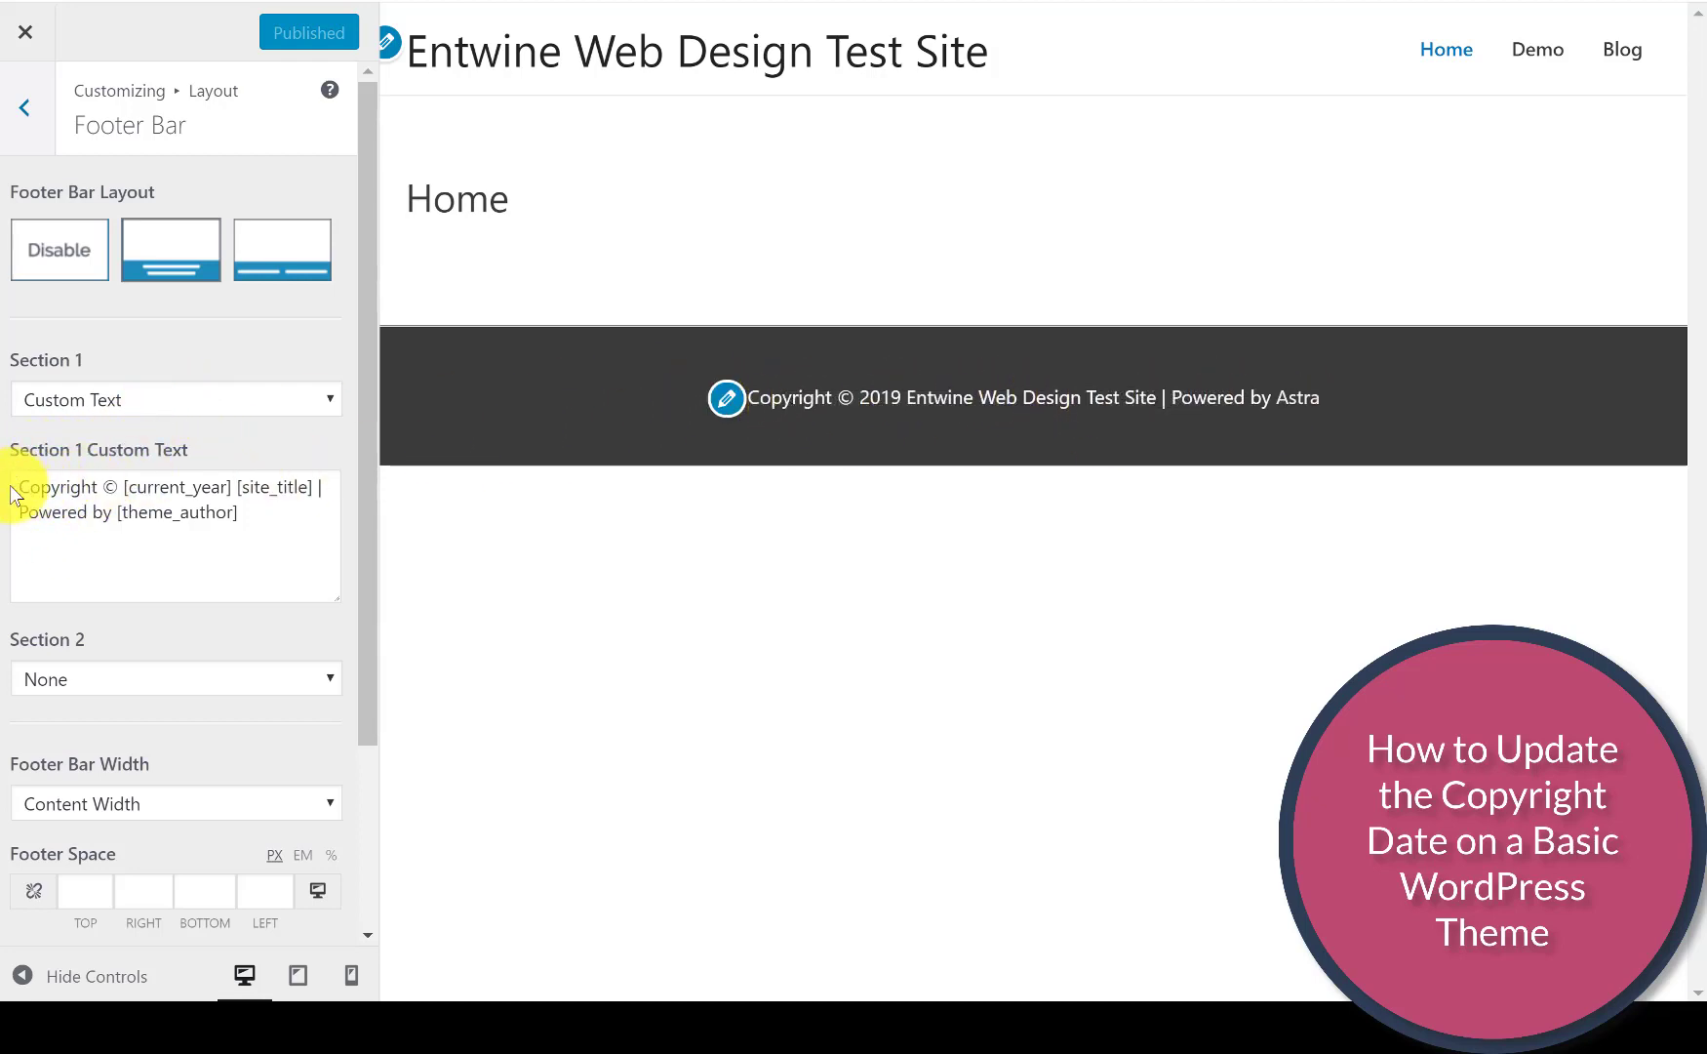
- In the Section 1 custom text, remove the word "Copyright" and replace the [current_year] shortcode with "2018-2019"
{"action": "left_click_drag", "start_coordinate": [19, 486], "coordinate": [102, 476]}
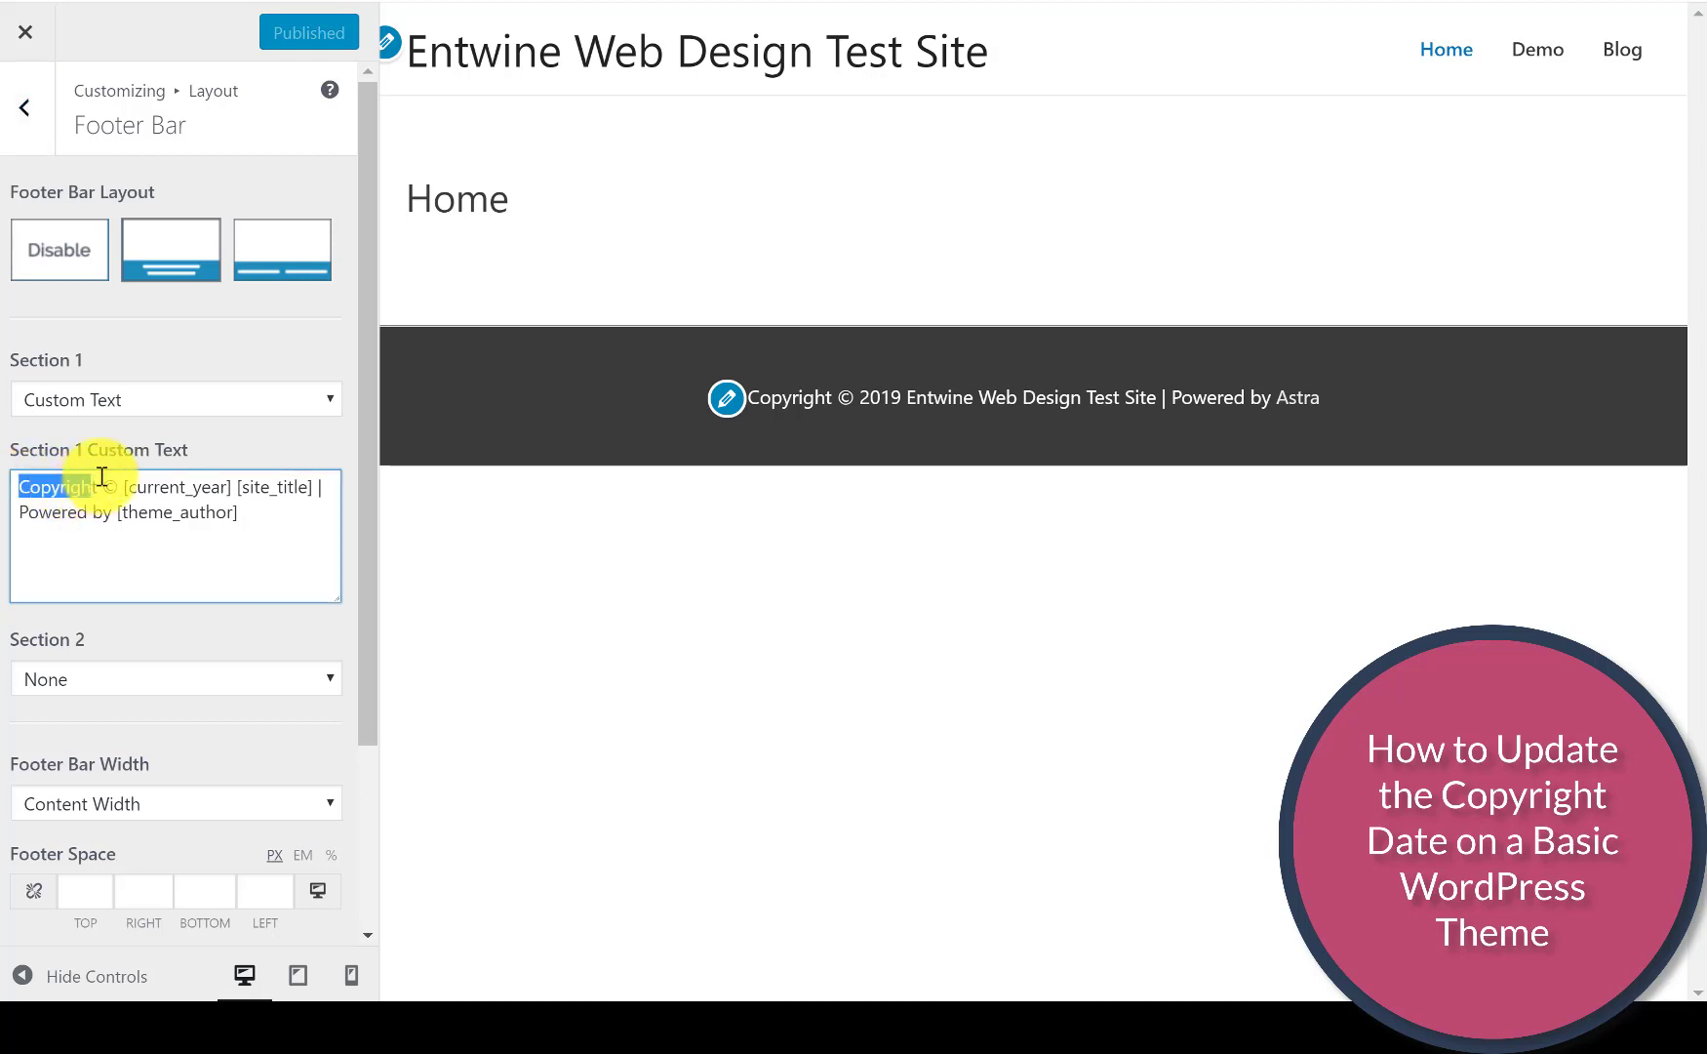
{"action": "key", "text": "BackSpace"}
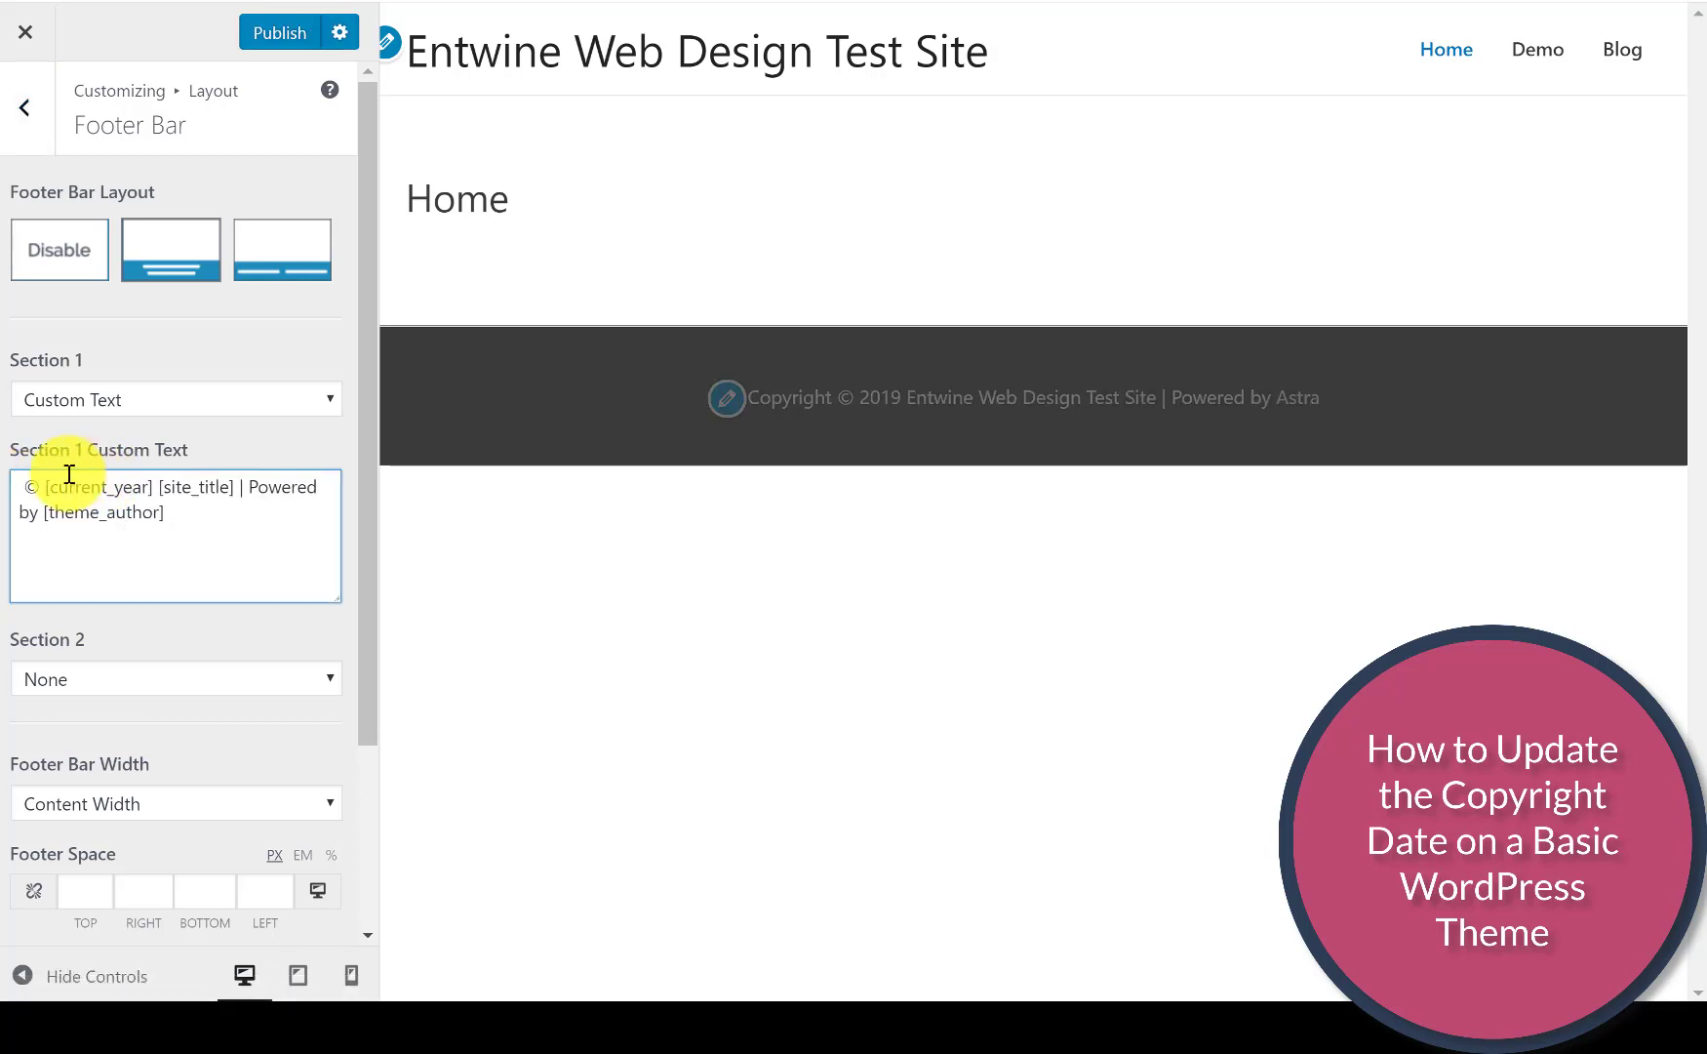
{"action": "left_click_drag", "start_coordinate": [45, 485], "coordinate": [156, 485]}
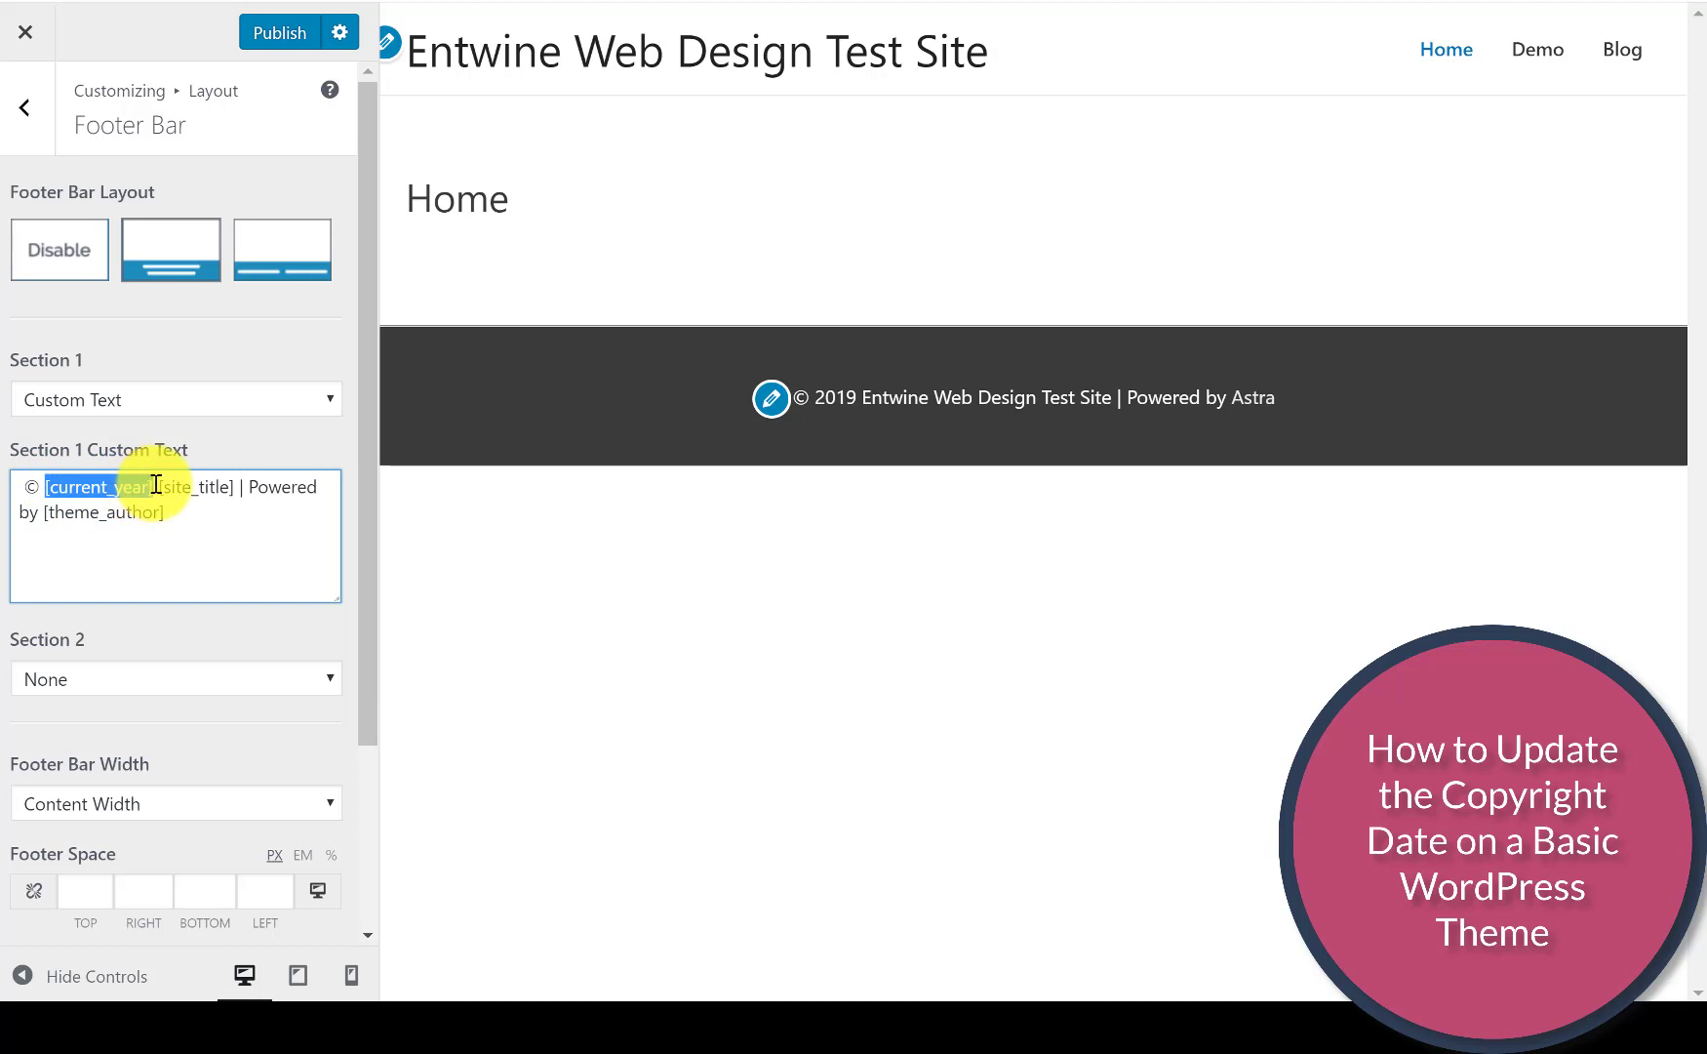
{"action": "key", "text": "BackSpace"}
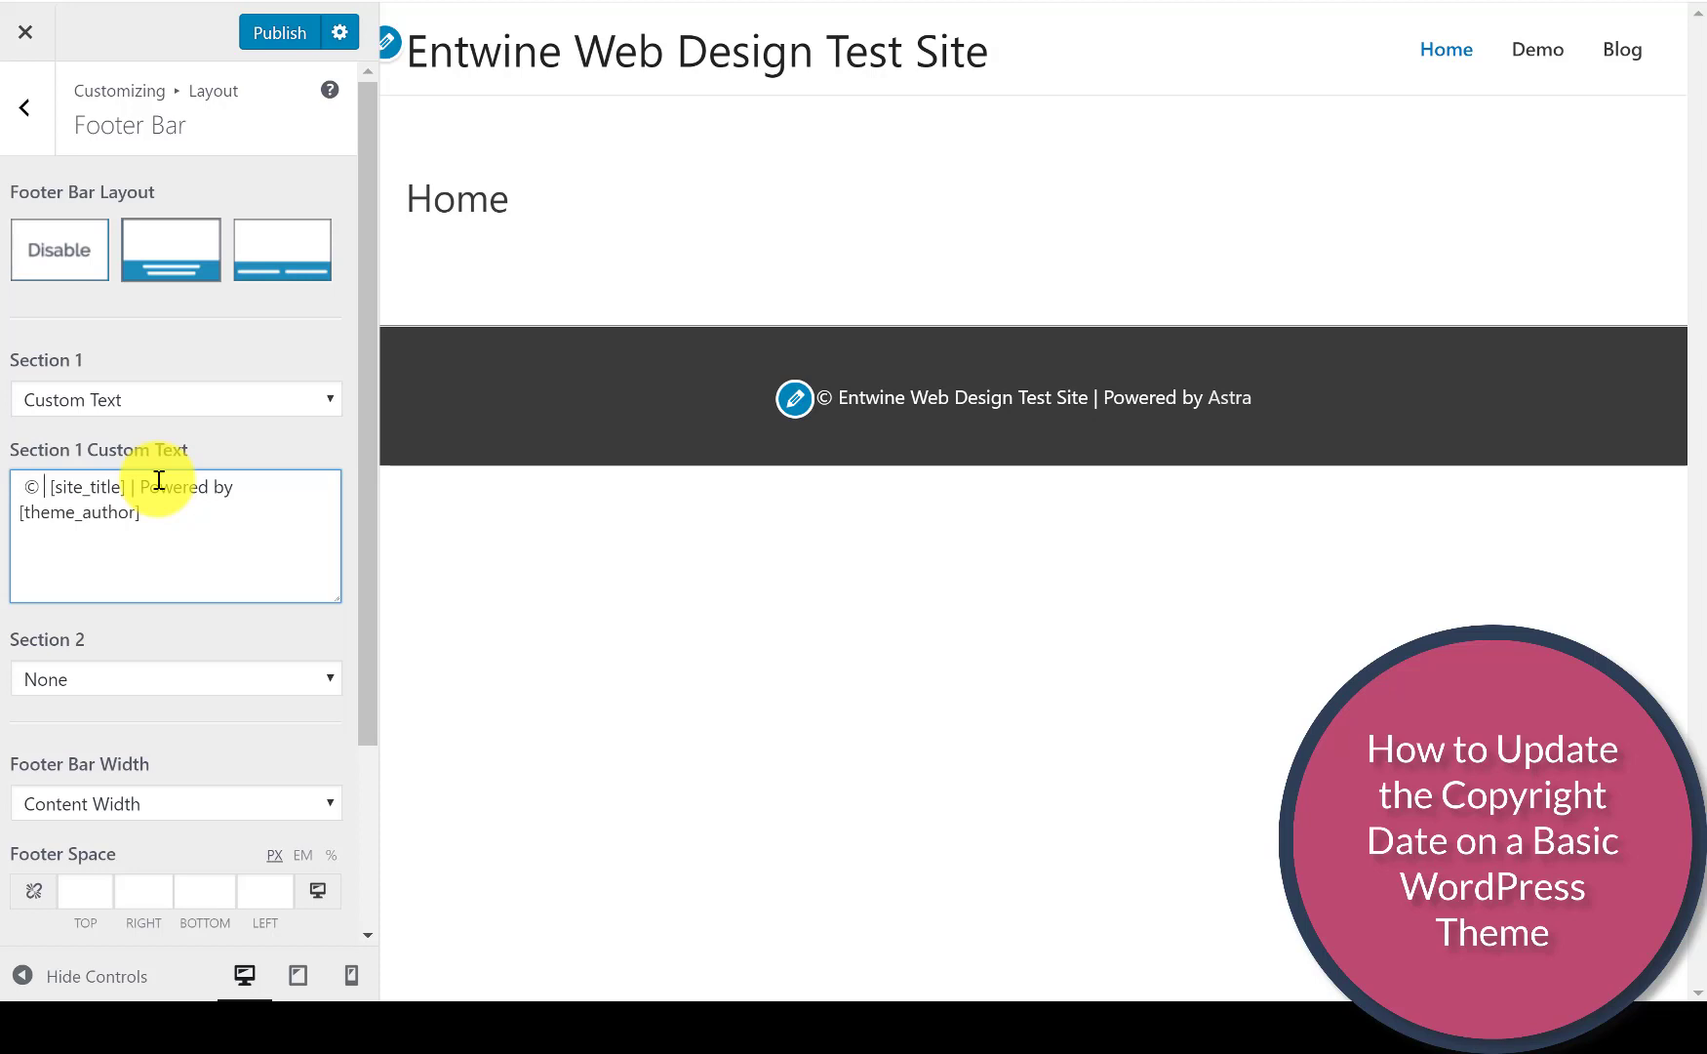
{"action": "type", "text": "f"}
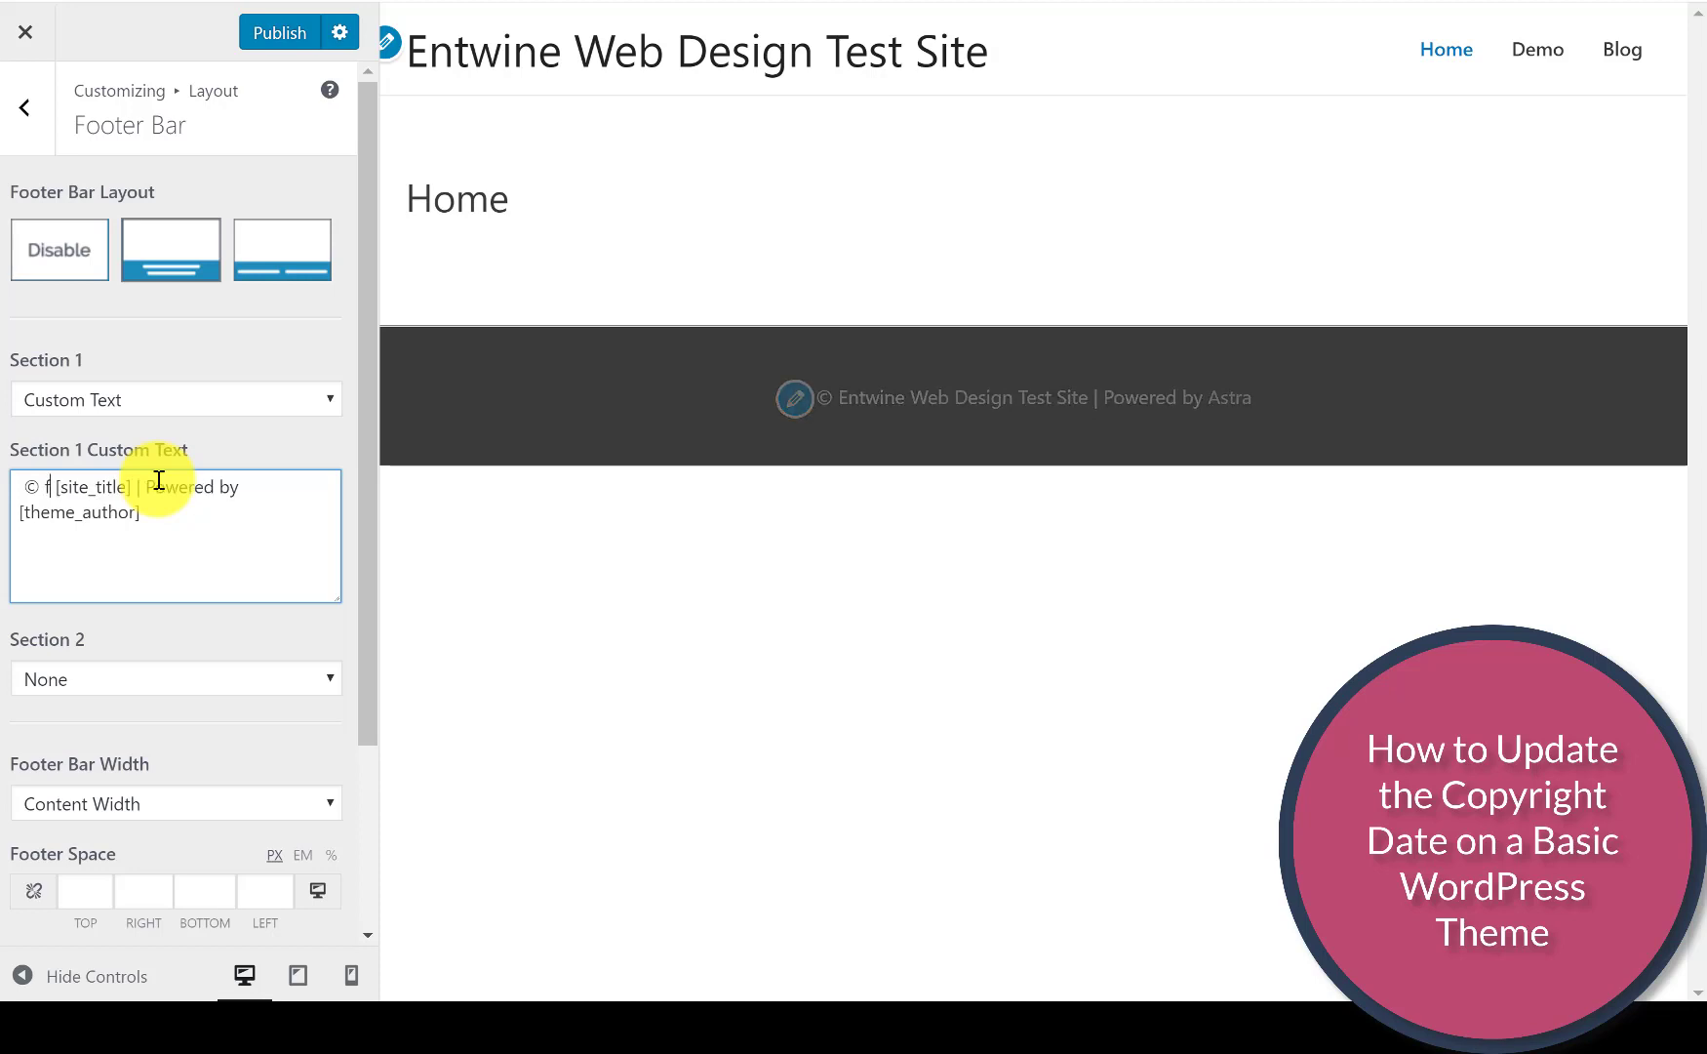
{"action": "key", "text": "BackSpace"}
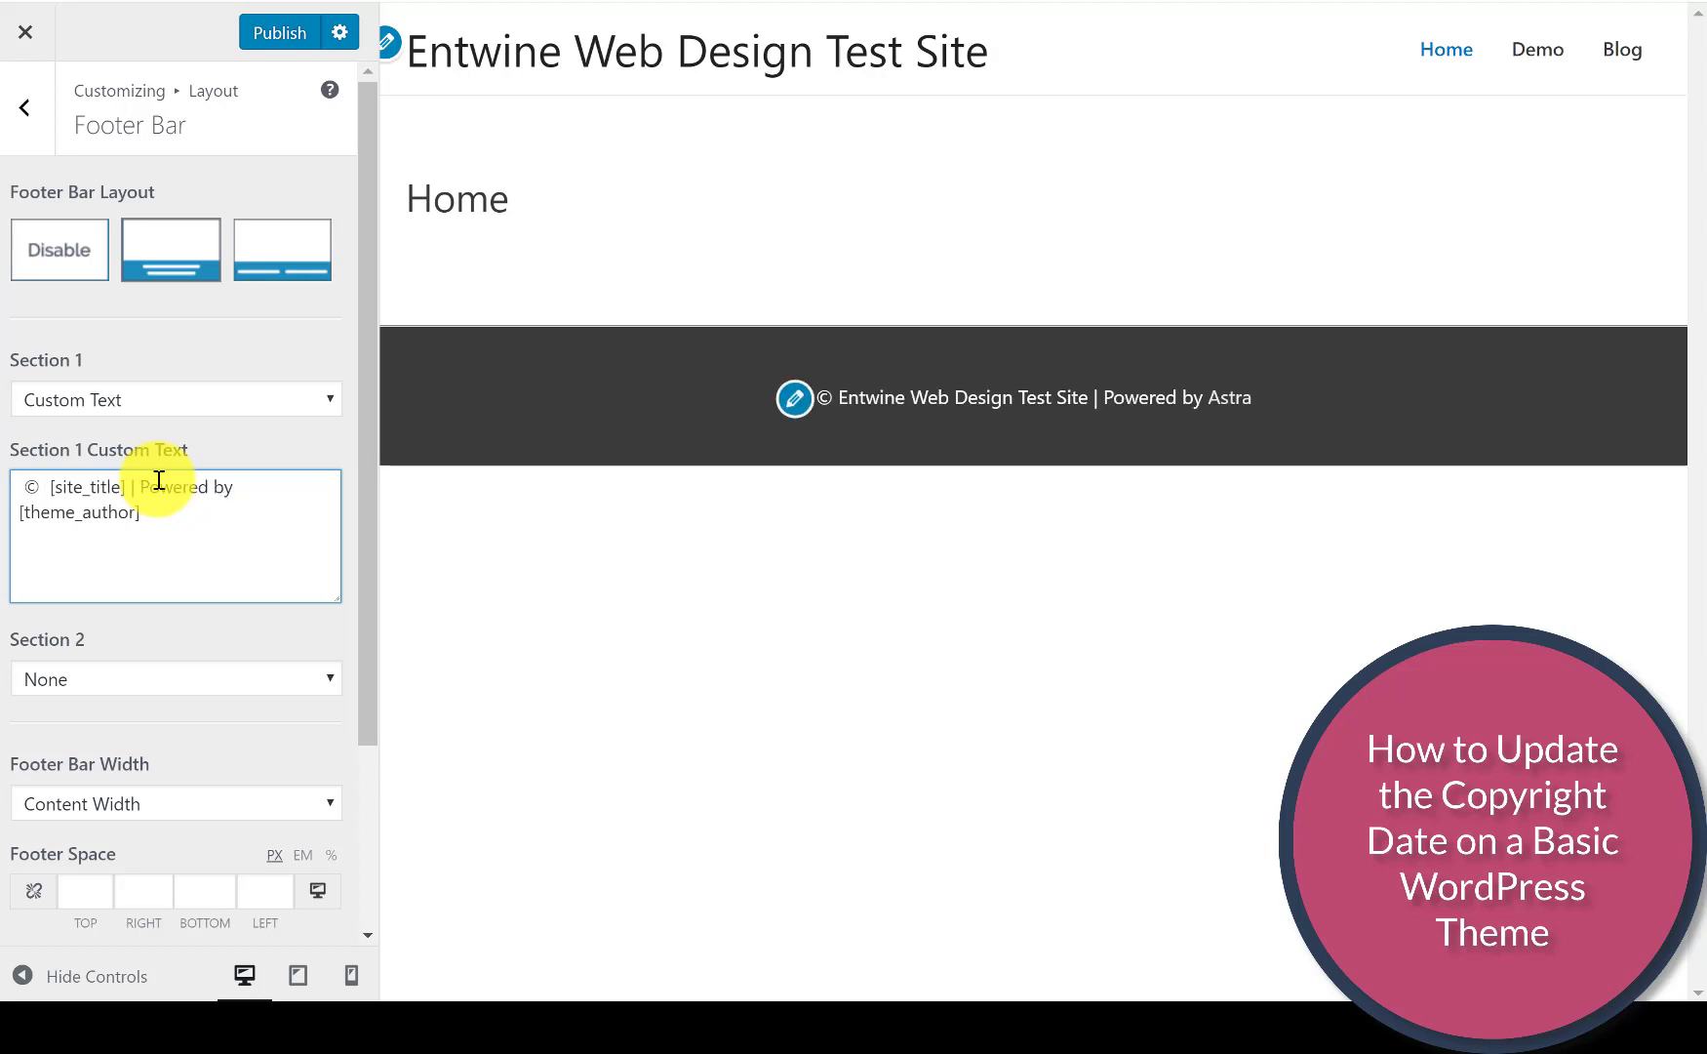
{"action": "type", "text": "2018-"}
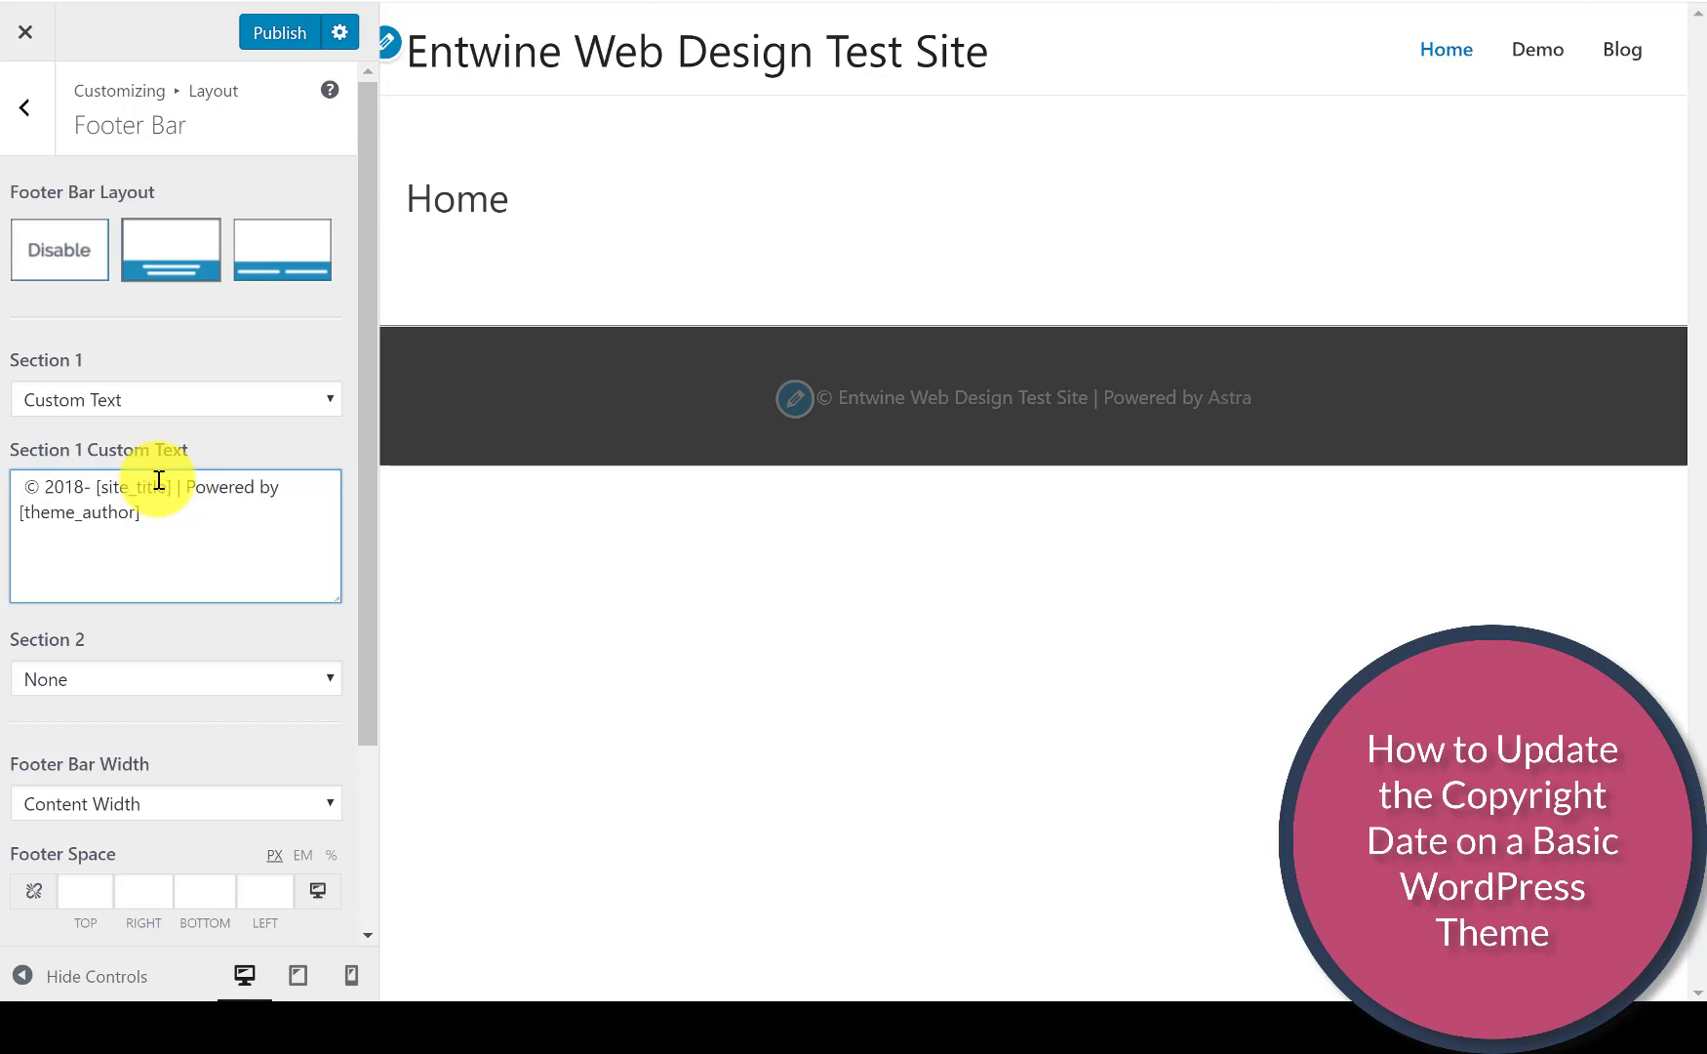
{"action": "type", "text": "2019"}
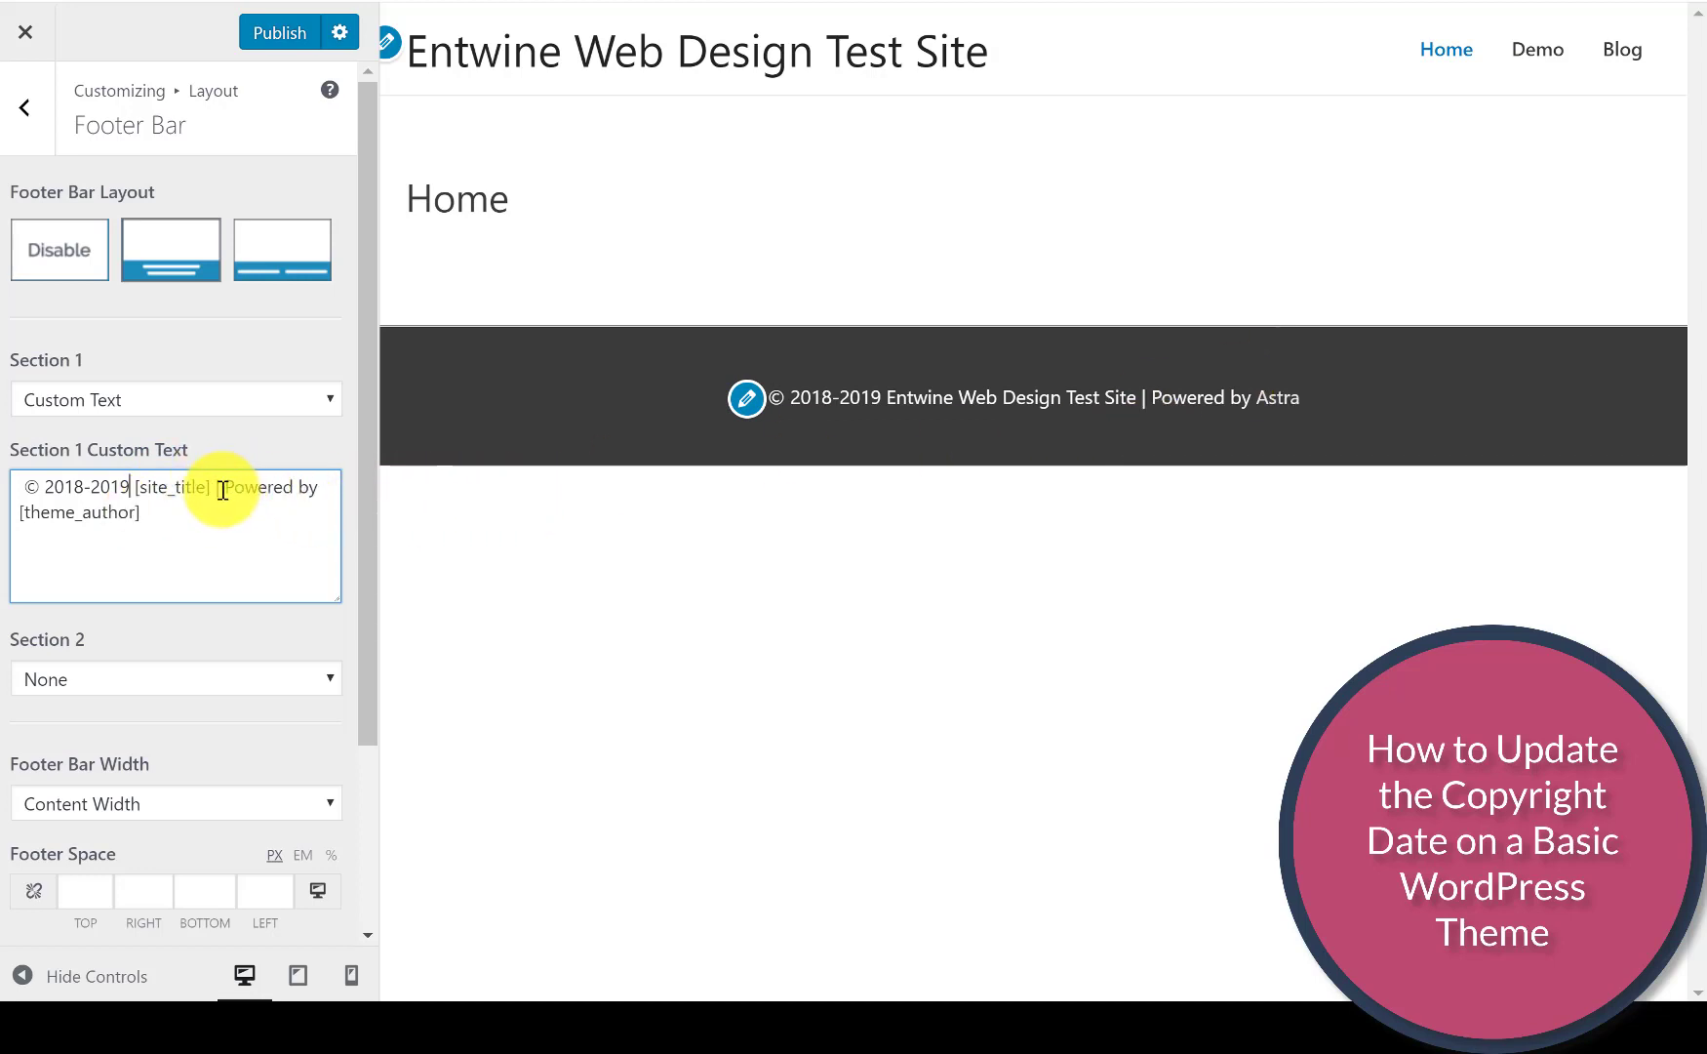
- Replace everything after the years in the Section 1 custom text, including the "Powered by" credit, with "Entwine Web Design" and publish the change
{"action": "left_click_drag", "start_coordinate": [224, 495], "coordinate": [232, 518]}
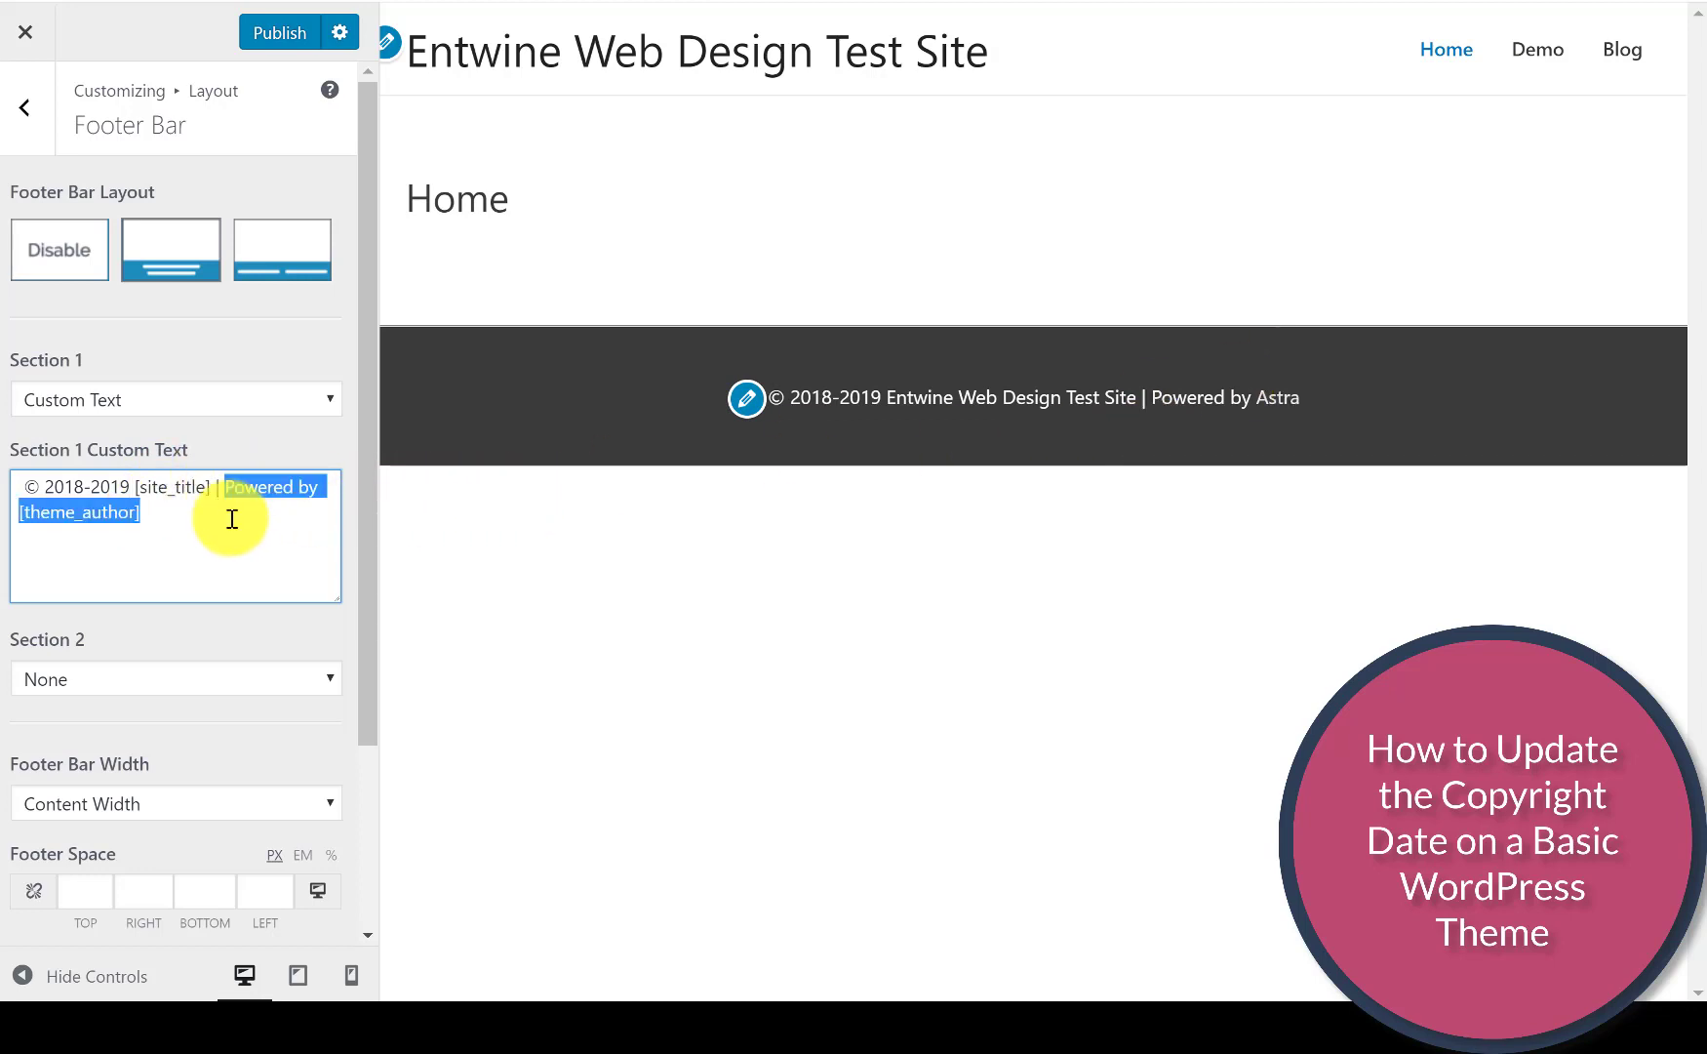
{"action": "key", "text": "BackSpace"}
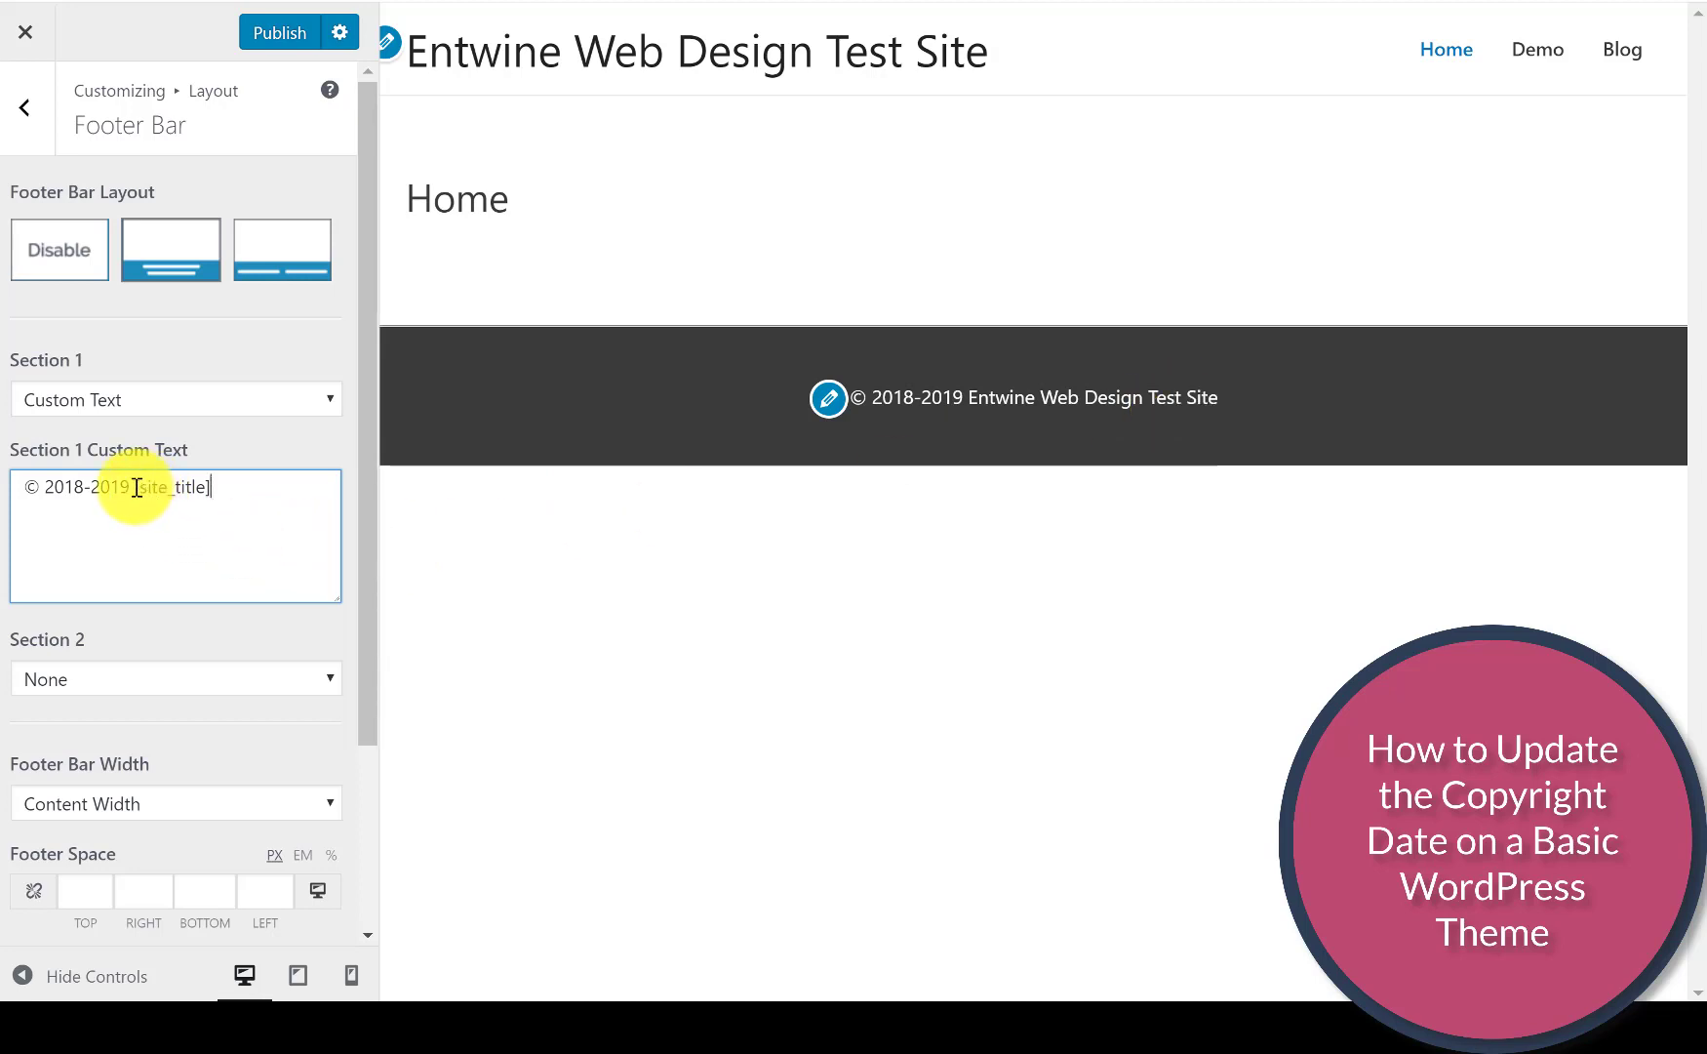
{"action": "left_click_drag", "start_coordinate": [136, 487], "coordinate": [226, 485]}
{"action": "key", "text": "BackSpace"}
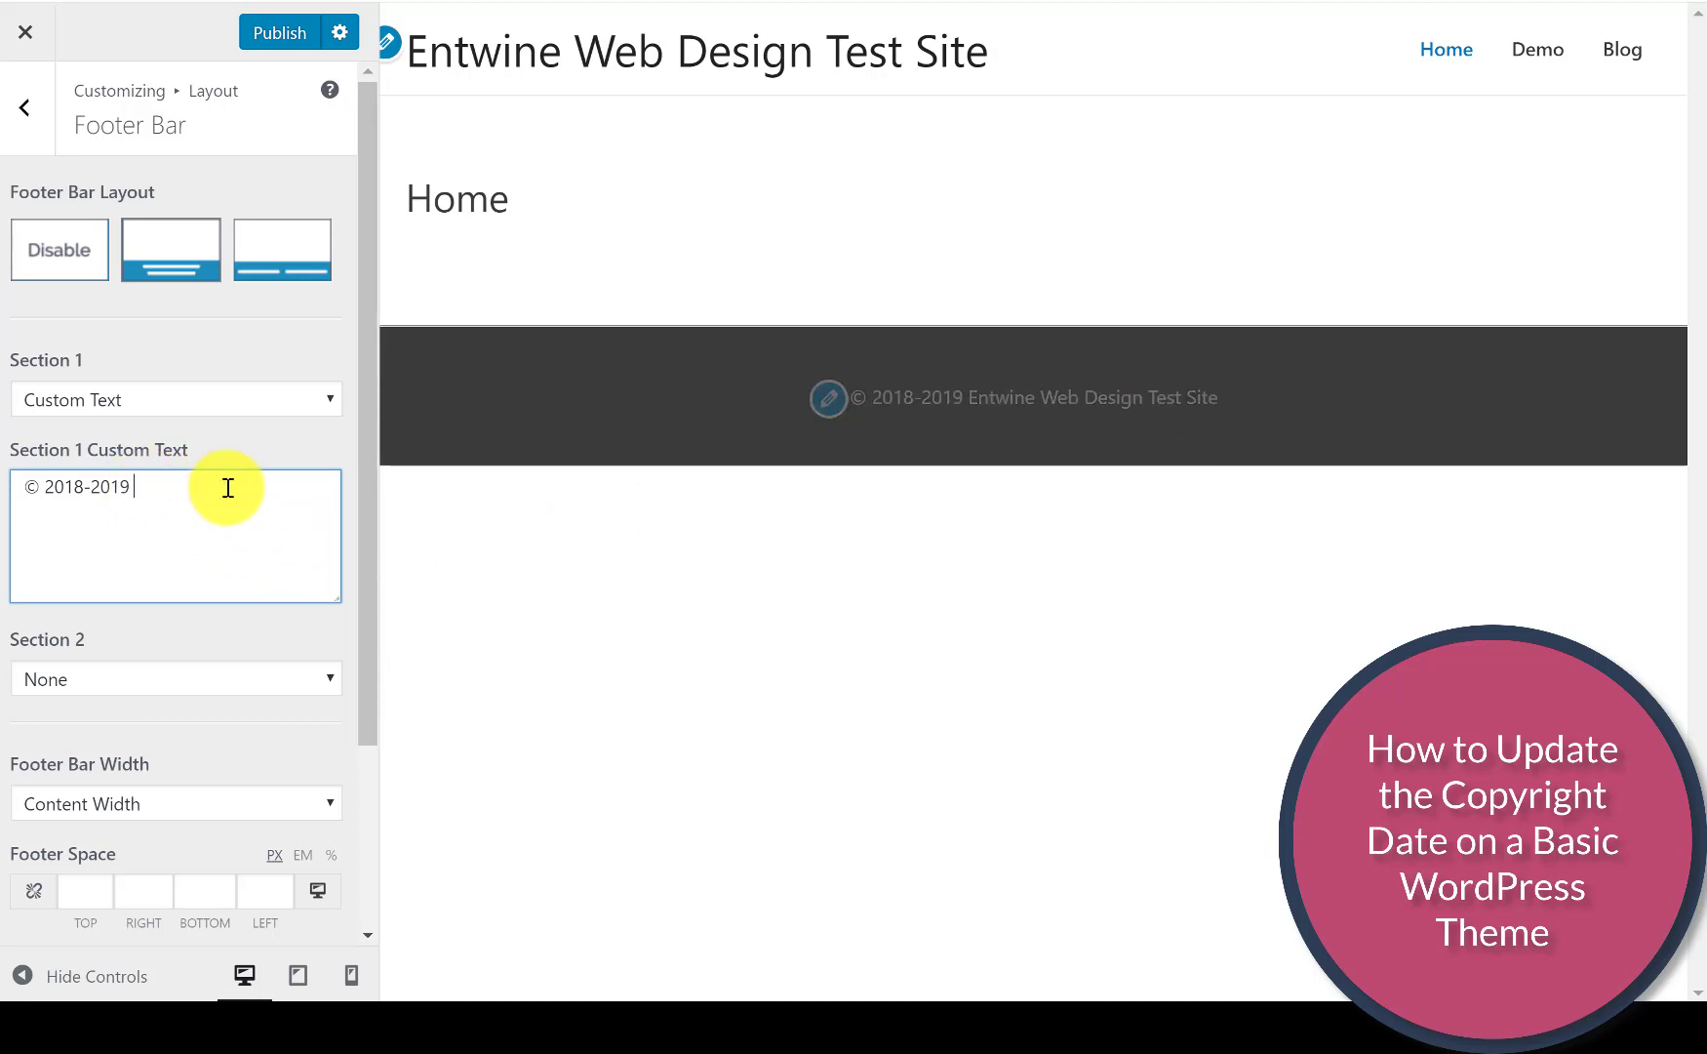
{"action": "type", "text": "E"}
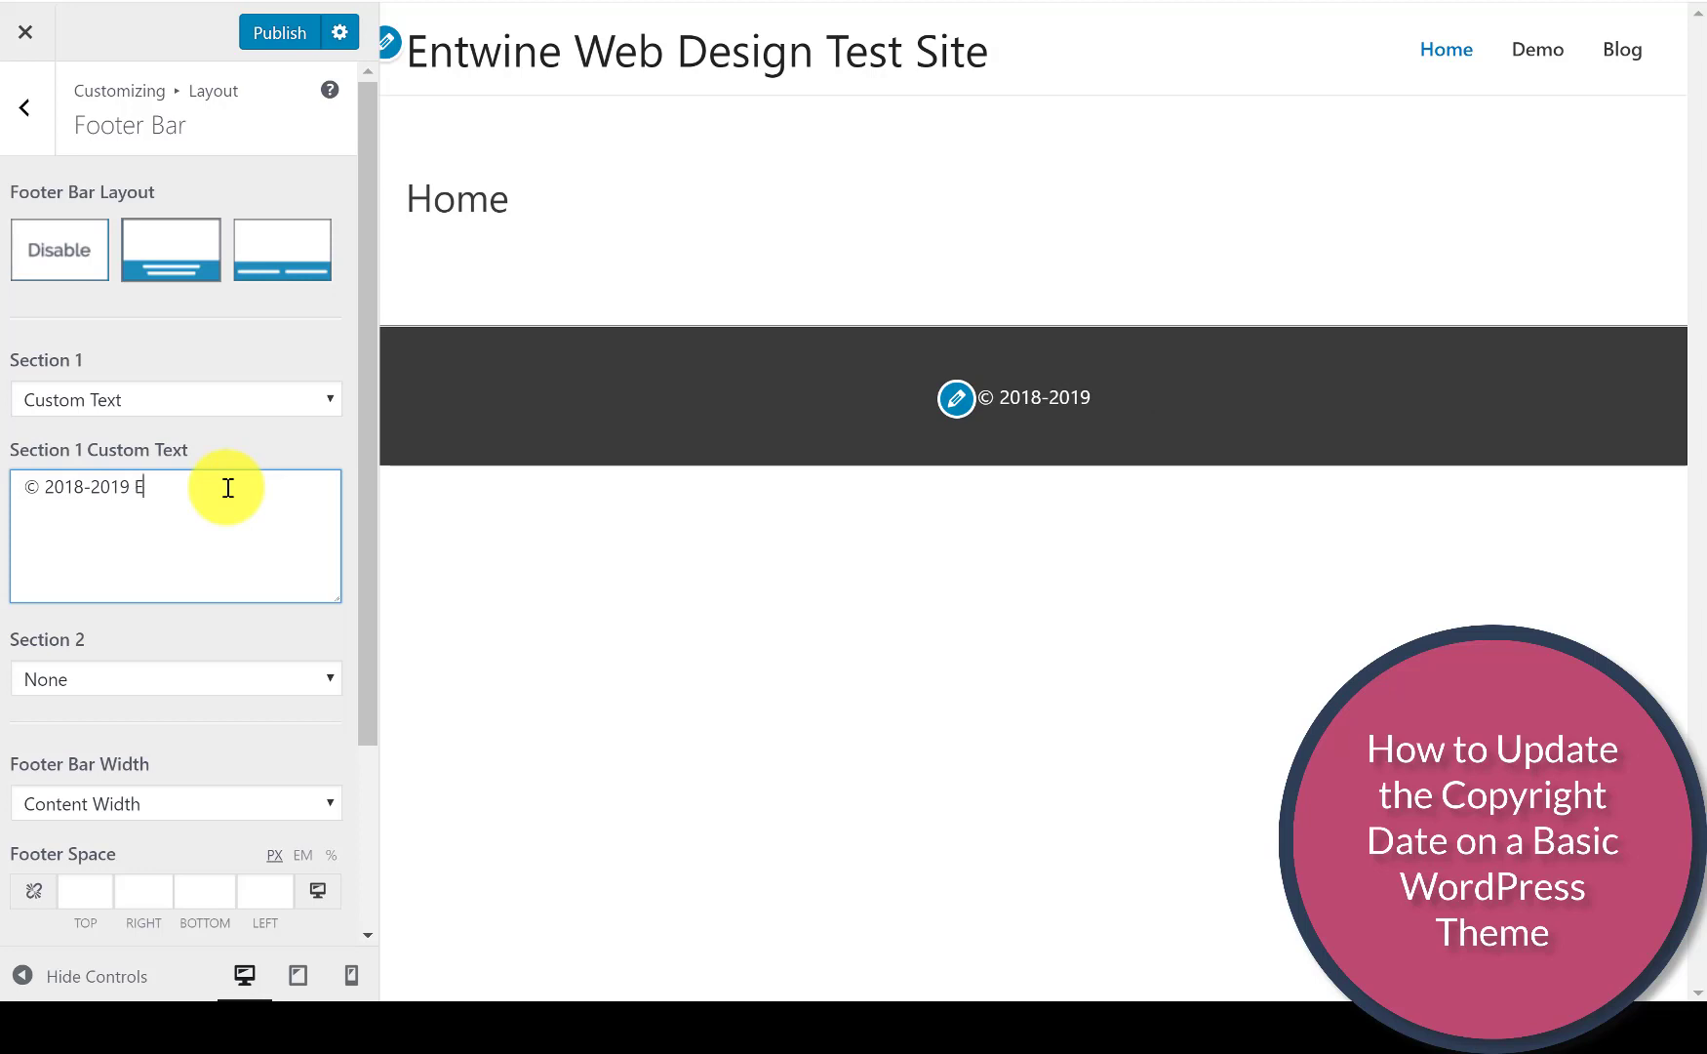
{"action": "type", "text": "ntwine Web Design"}
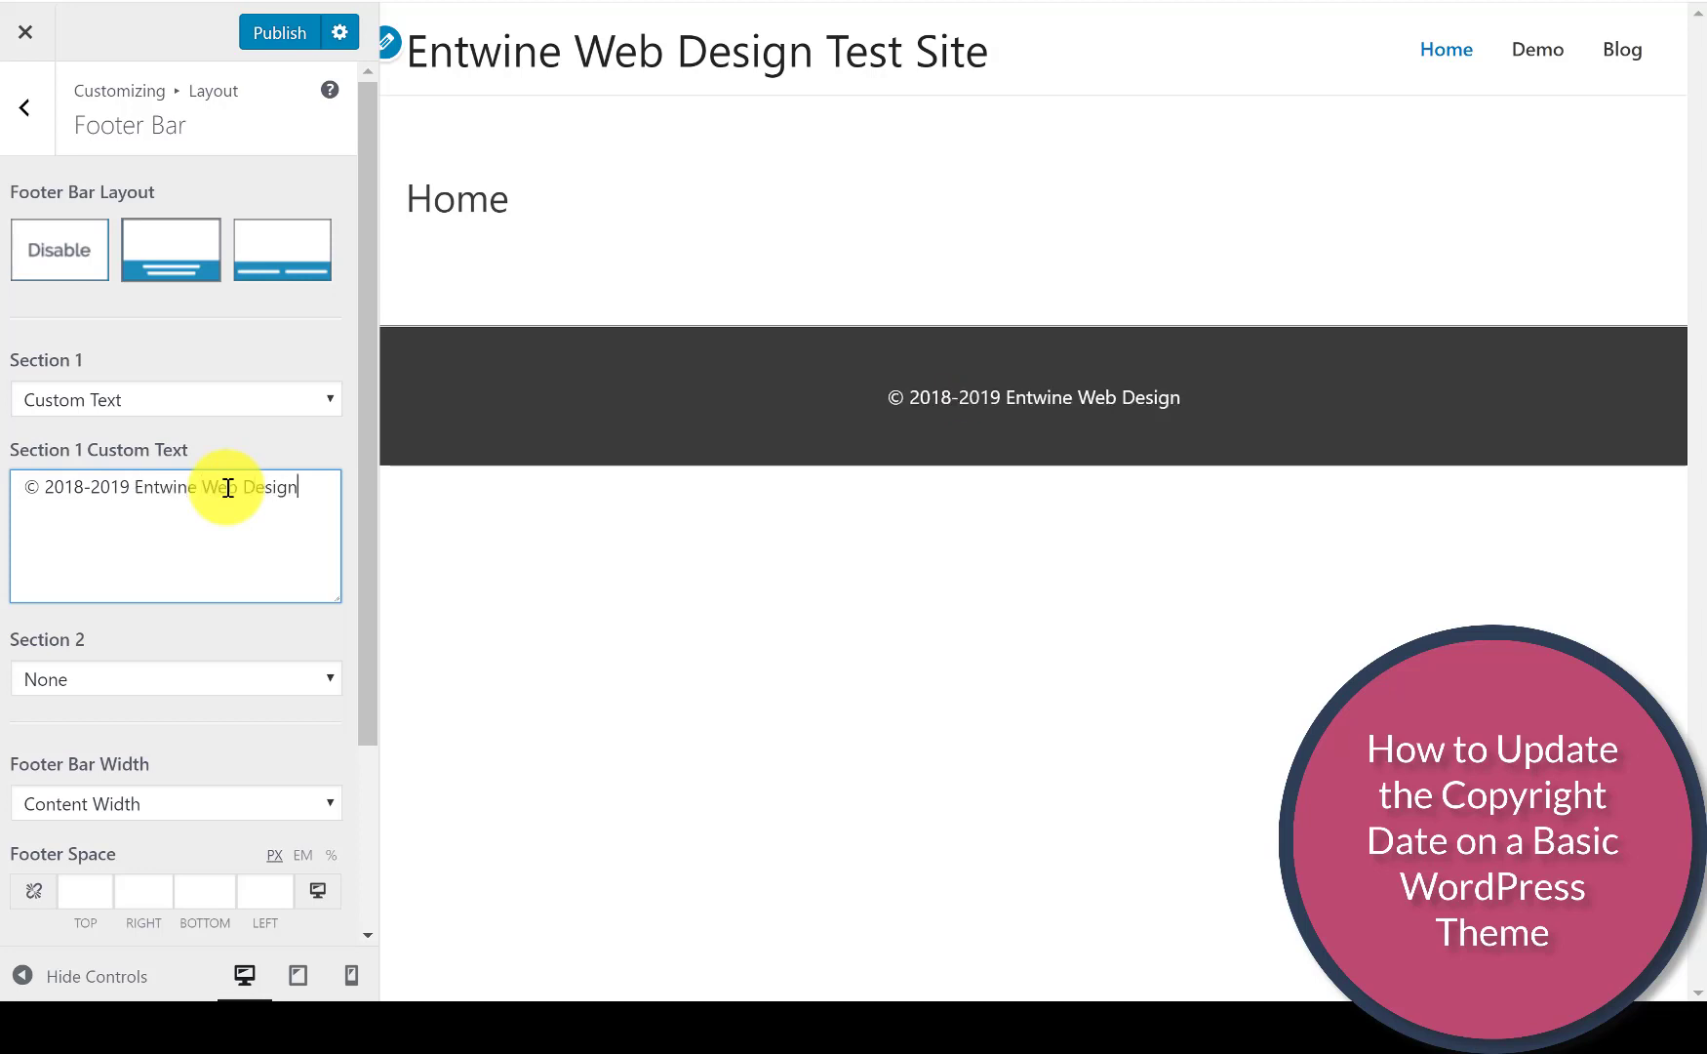
{"action": "left_click", "coordinate": [267, 35]}
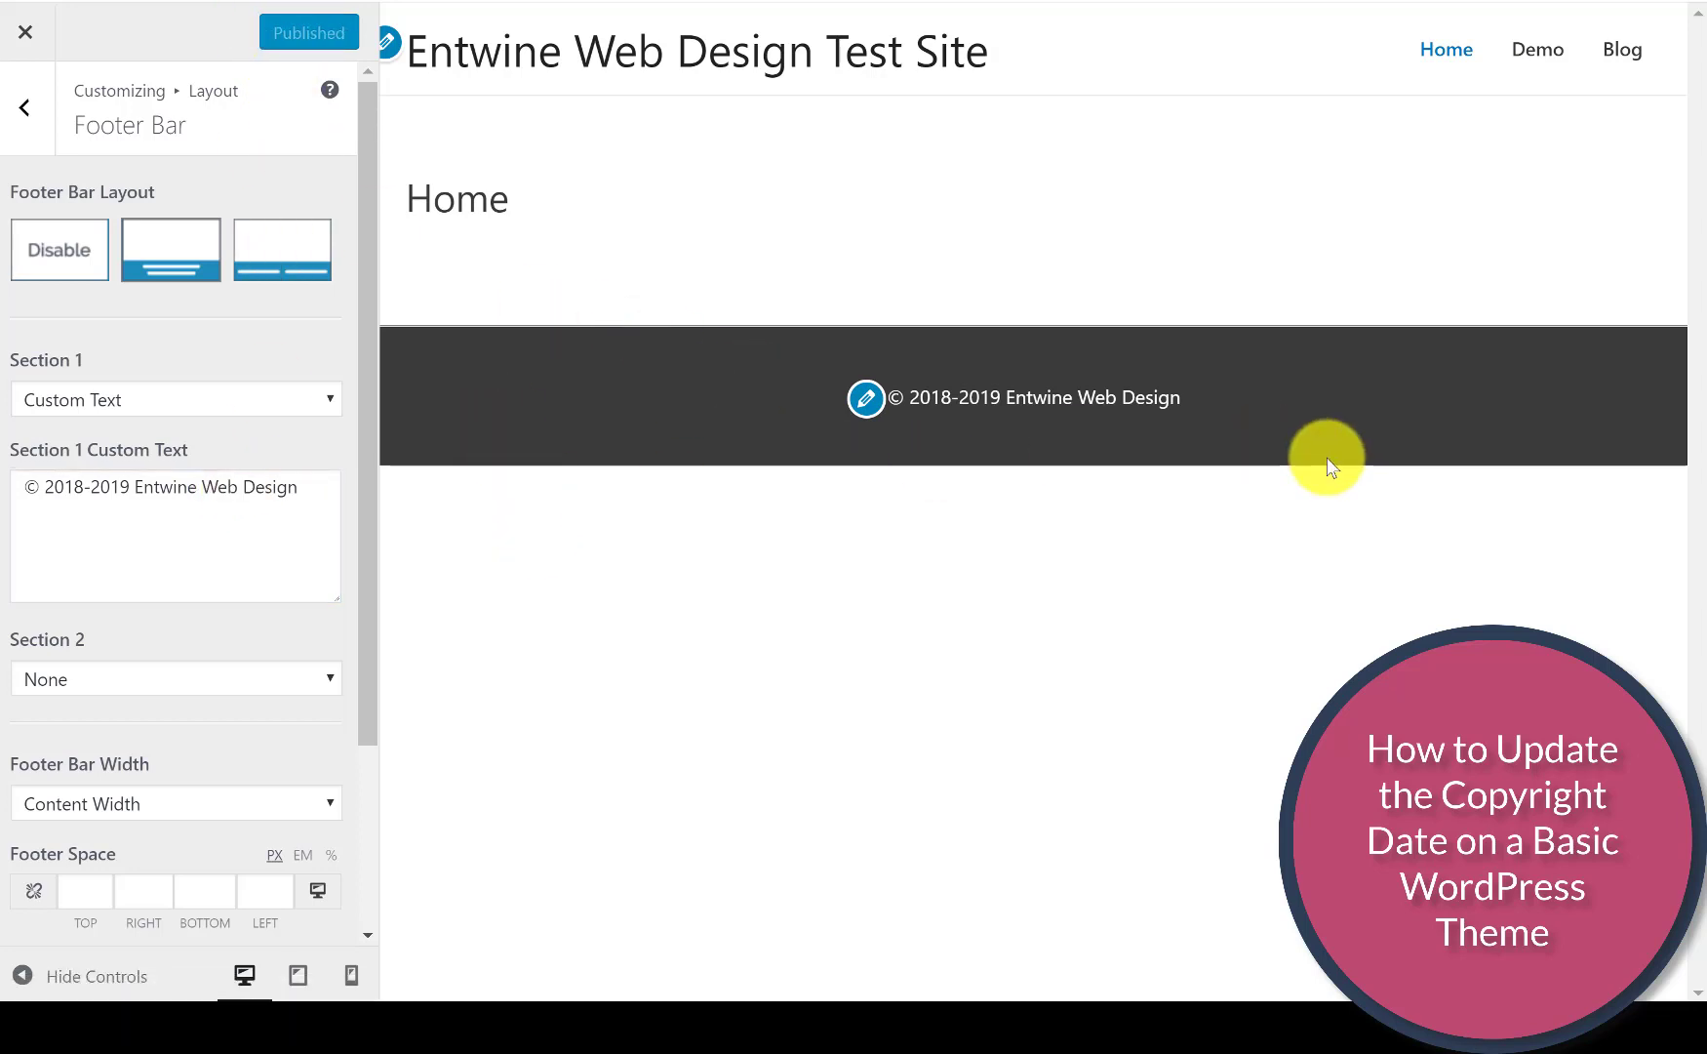
- Leave the Footer Bar settings and return to the customizer's main list of sections
{"action": "left_click", "coordinate": [24, 109]}
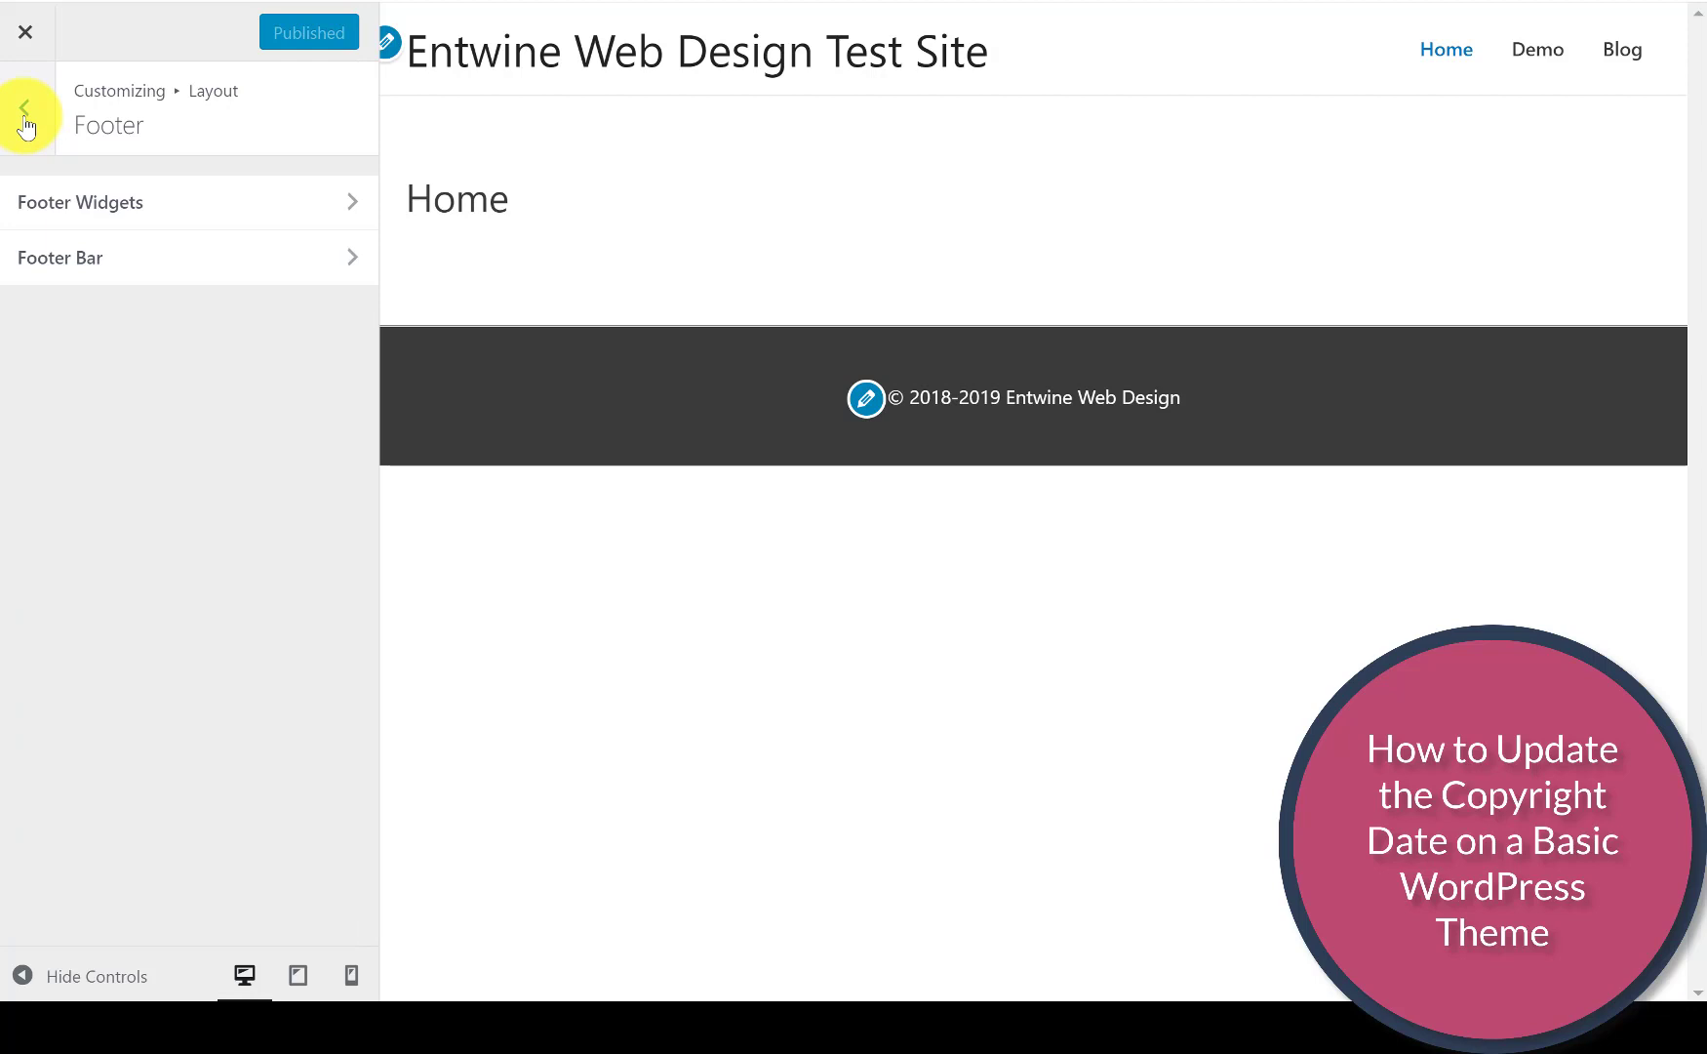
{"action": "left_click", "coordinate": [26, 115]}
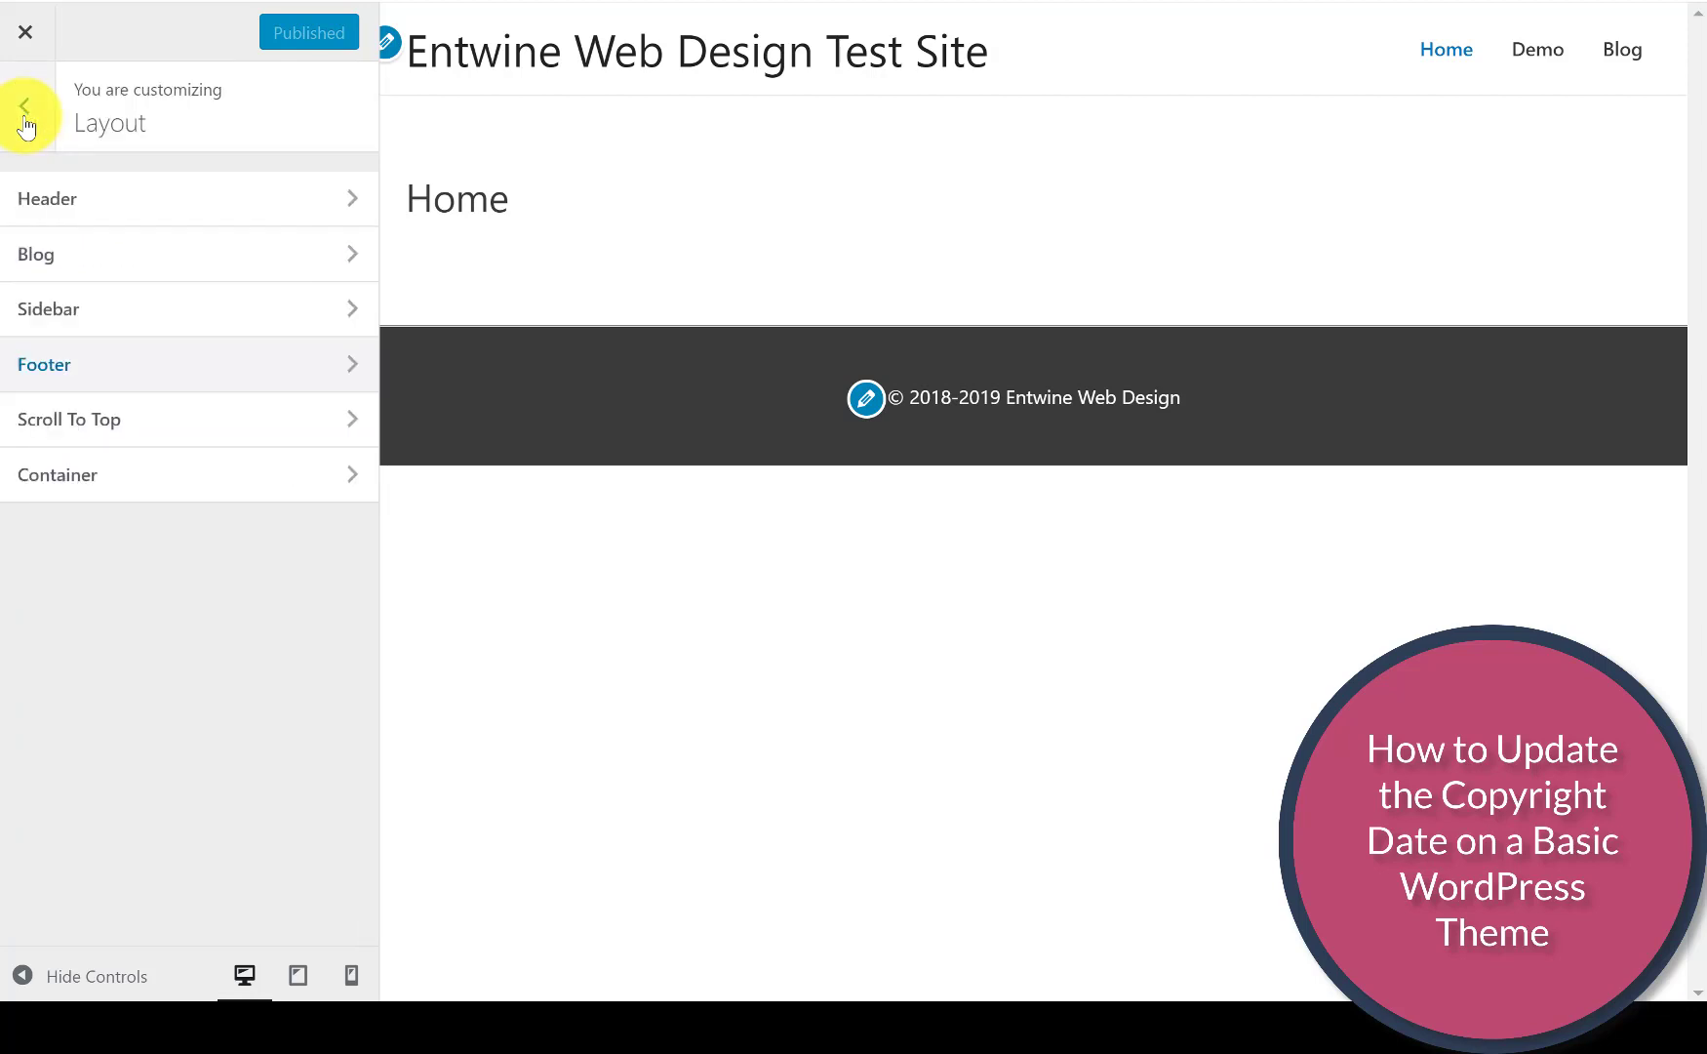
{"action": "left_click", "coordinate": [26, 117]}
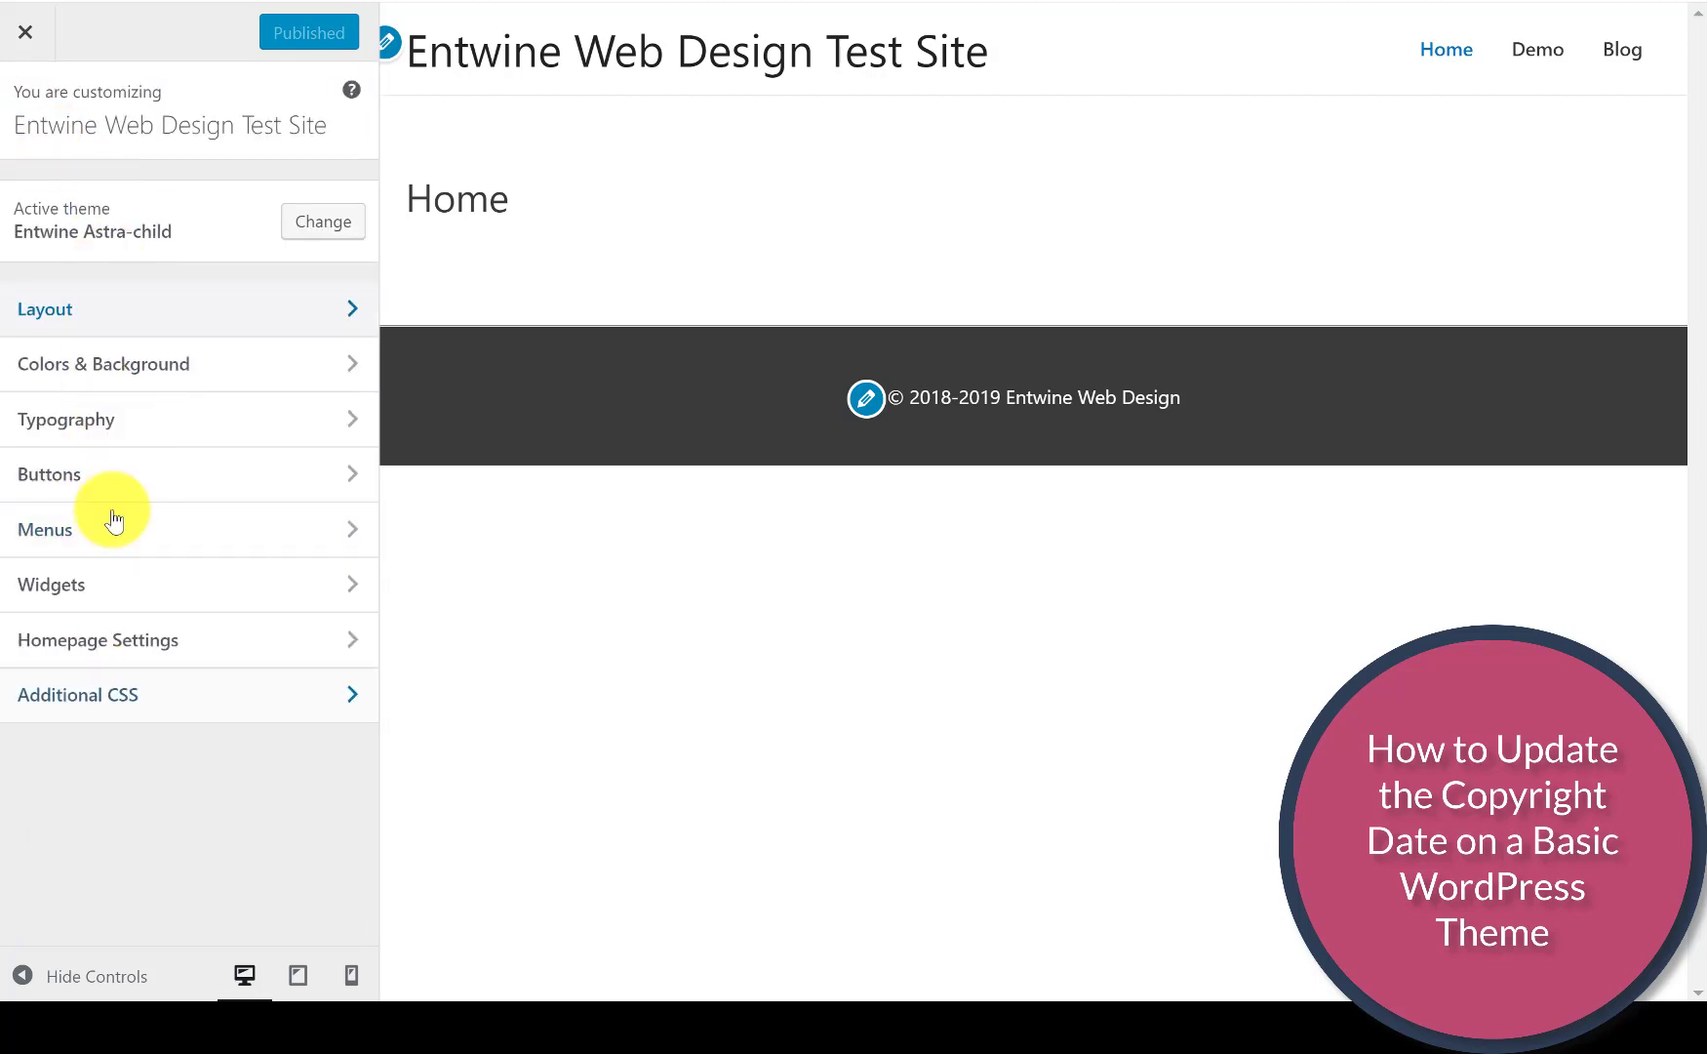